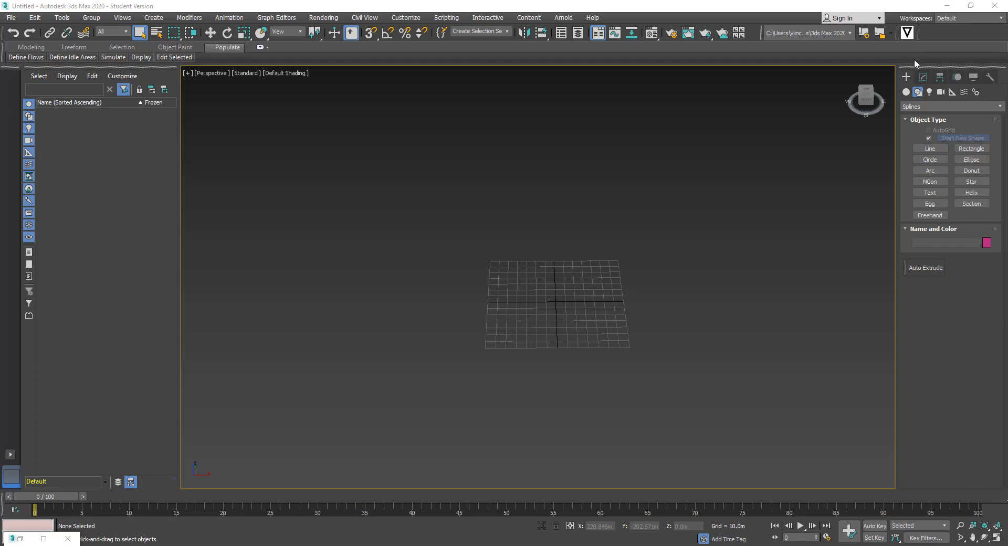
- Create a box about 22 m long, 21 m wide and 65 m high near the back of the grid
left_click(923, 78)
left_click(906, 78)
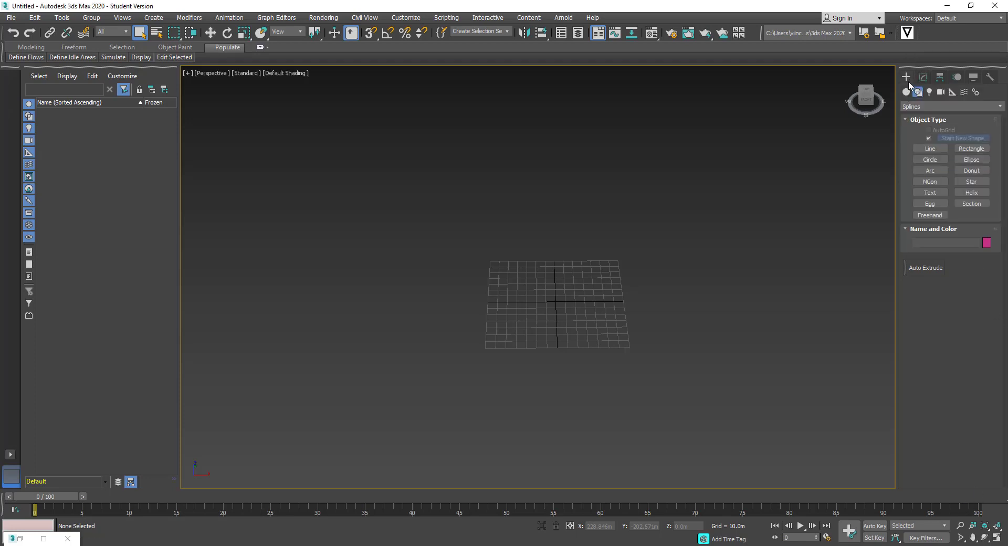
left_click(908, 78)
left_click(907, 92)
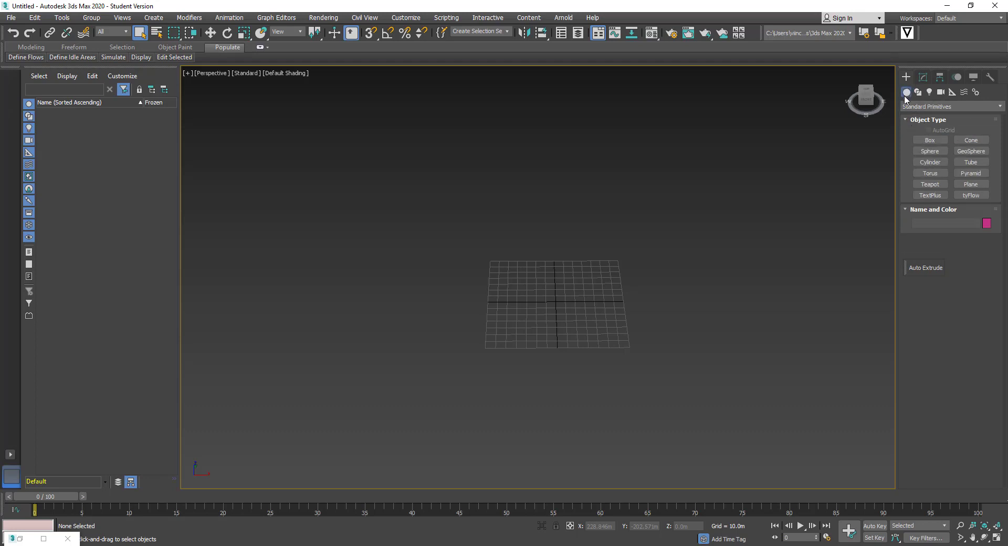
left_click(928, 141)
left_click_drag(560, 269, 585, 284)
left_click(587, 281)
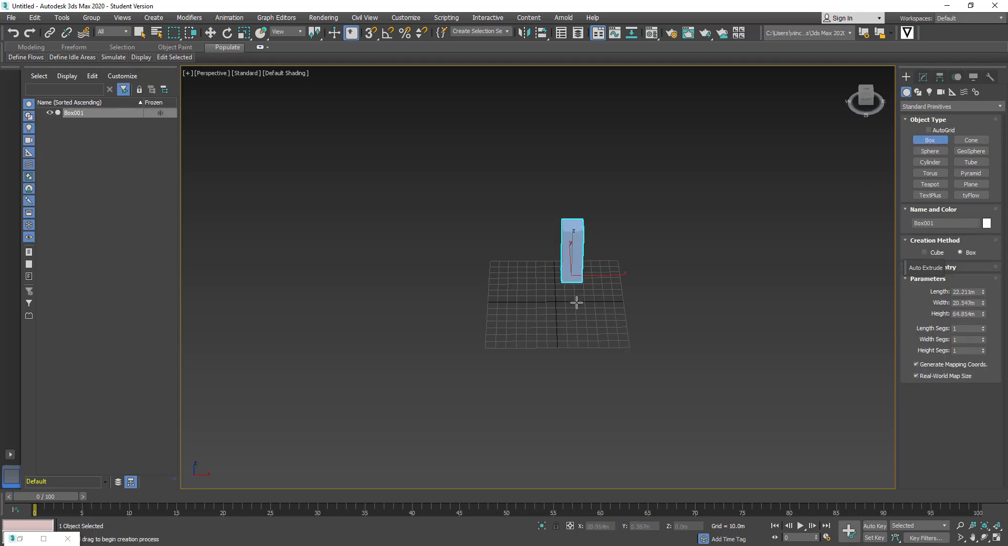
- Create four more boxes of varying heights around the first, the last about 21 m long, 14 m wide and 34 m high
middle_click_drag(576, 302, 610, 302)
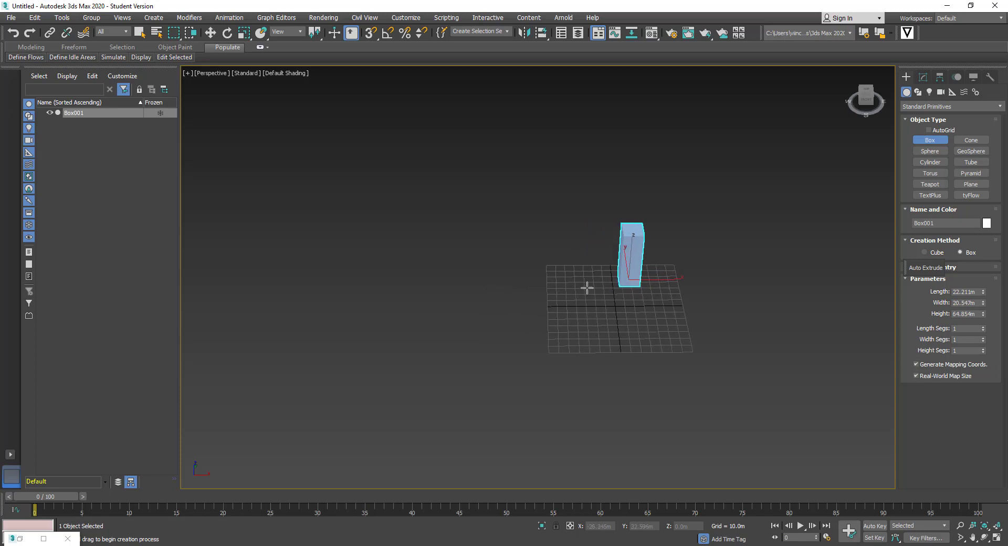
left_click_drag(576, 283, 727, 323)
left_click(592, 256)
left_click(687, 293)
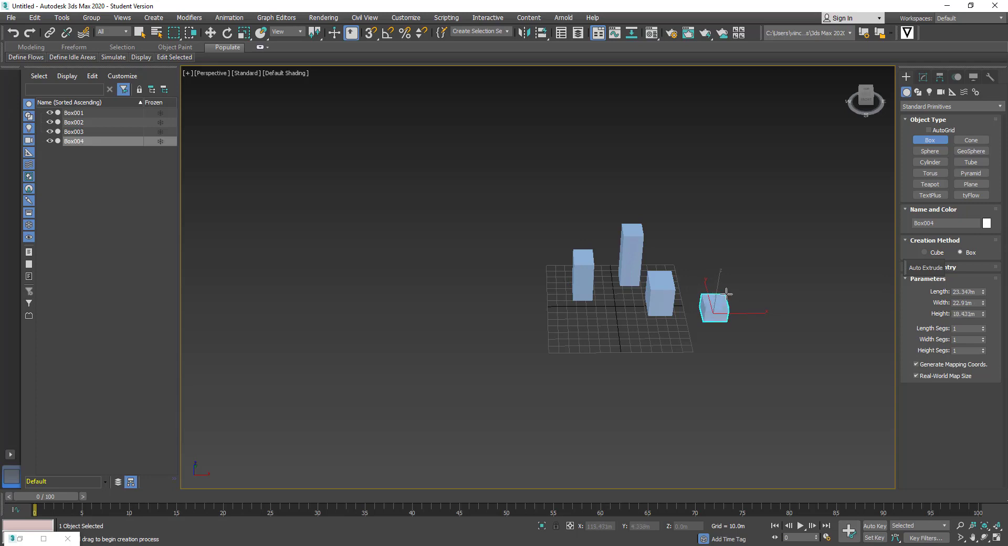
left_click(727, 293)
left_click_drag(603, 318, 621, 332)
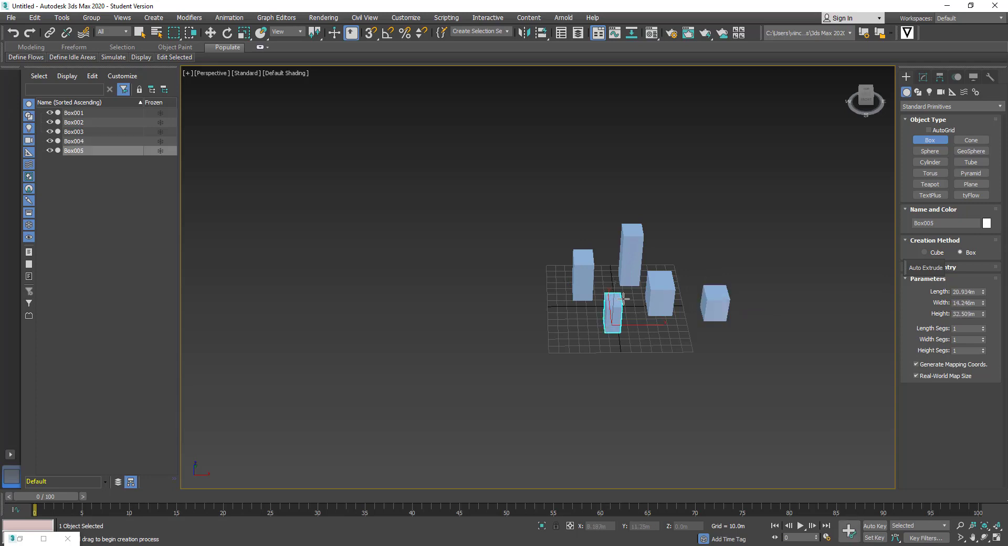
left_click(694, 334)
- Draw seven rectangle splines in front of the boxes, the first about 31 by 32 m and the last about 25 by 28 m
middle_click_drag(665, 322, 622, 289)
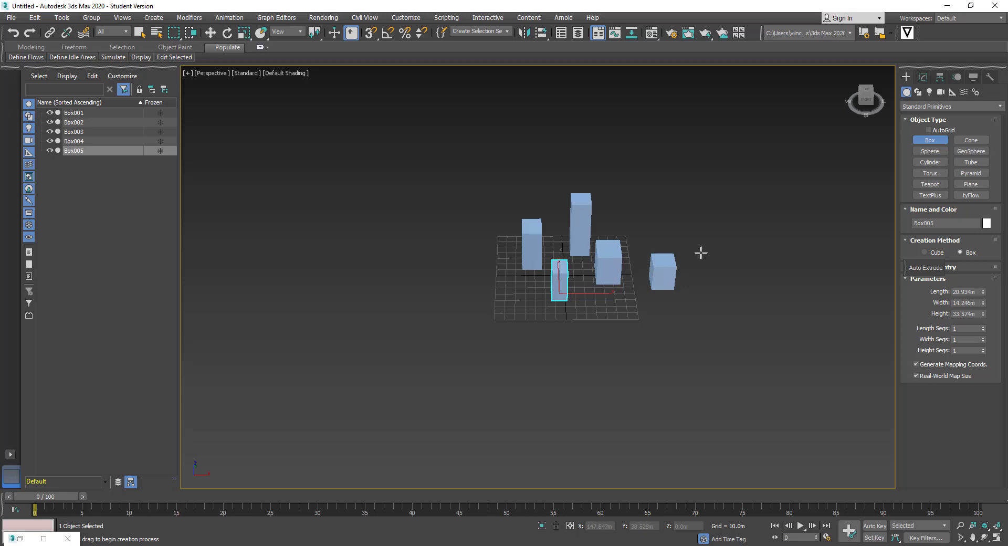
left_click(917, 93)
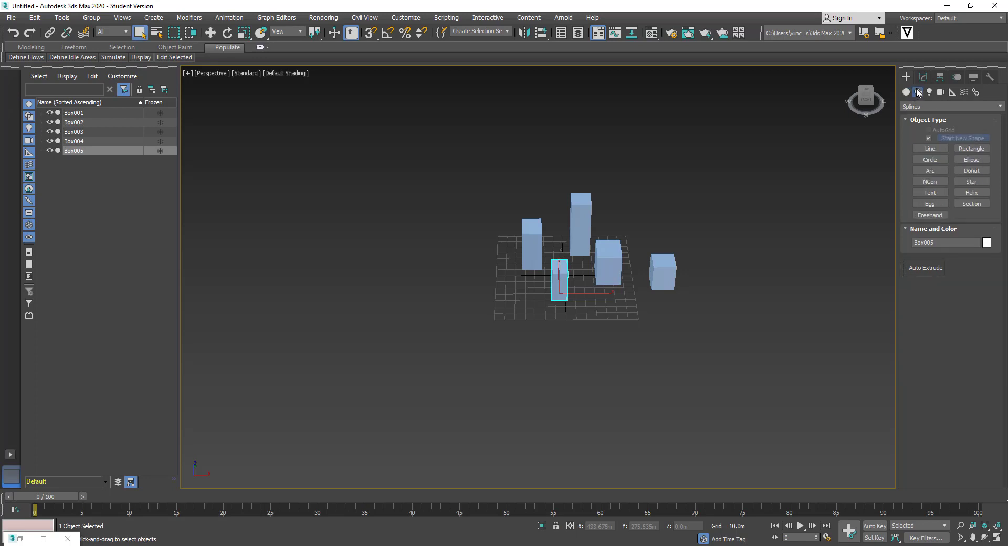
left_click(971, 149)
left_click_drag(665, 331, 704, 353)
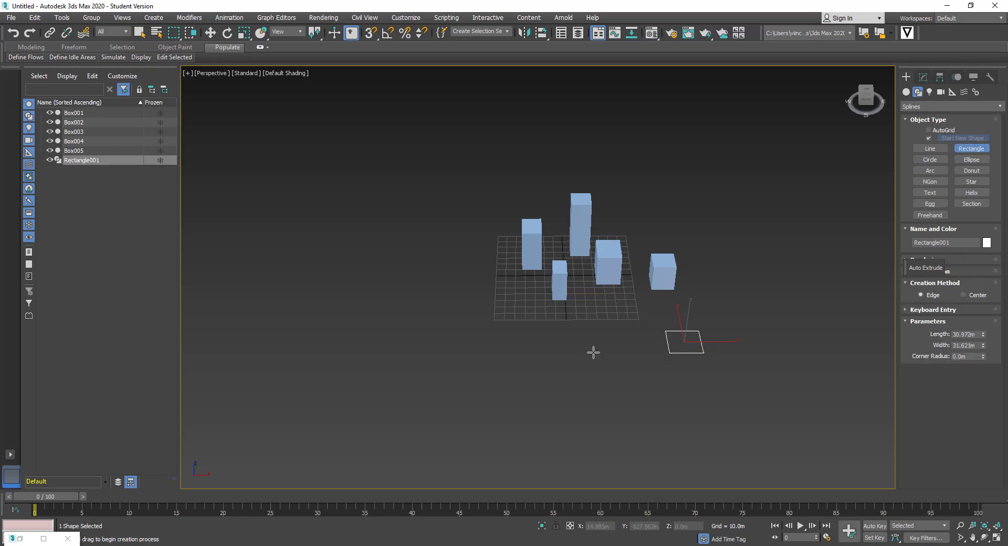
left_click_drag(599, 352, 631, 378)
left_click_drag(550, 351, 578, 368)
mouse_move(521, 325)
left_mouse_down()
mouse_move(548, 341)
mouse_move(620, 336)
left_mouse_up()
left_click_drag(691, 307, 711, 319)
left_click_drag(645, 371, 683, 389)
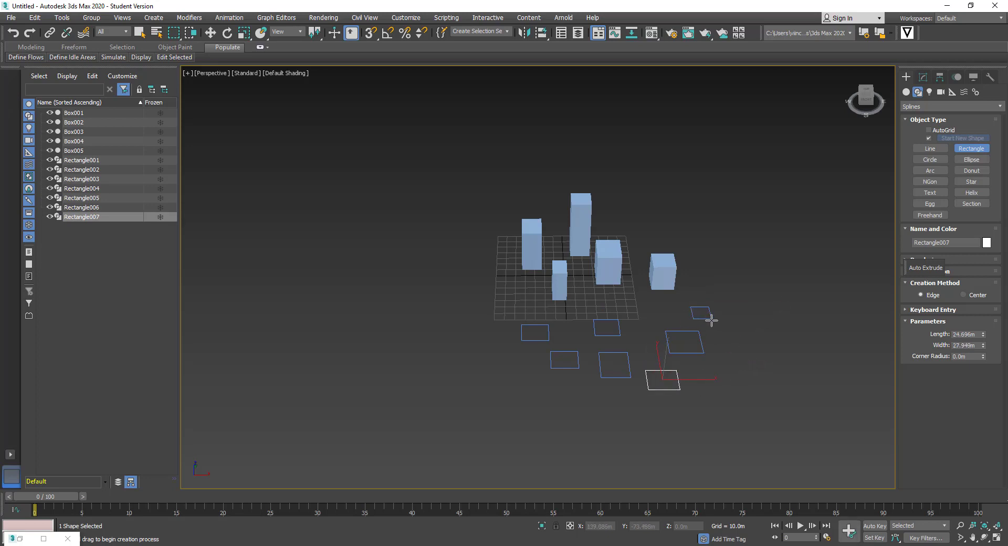
- Run Auto Extrude on Rectangle006, Rectangle001, Rectangle007 and Rectangle002 one at a time
left_click(139, 32)
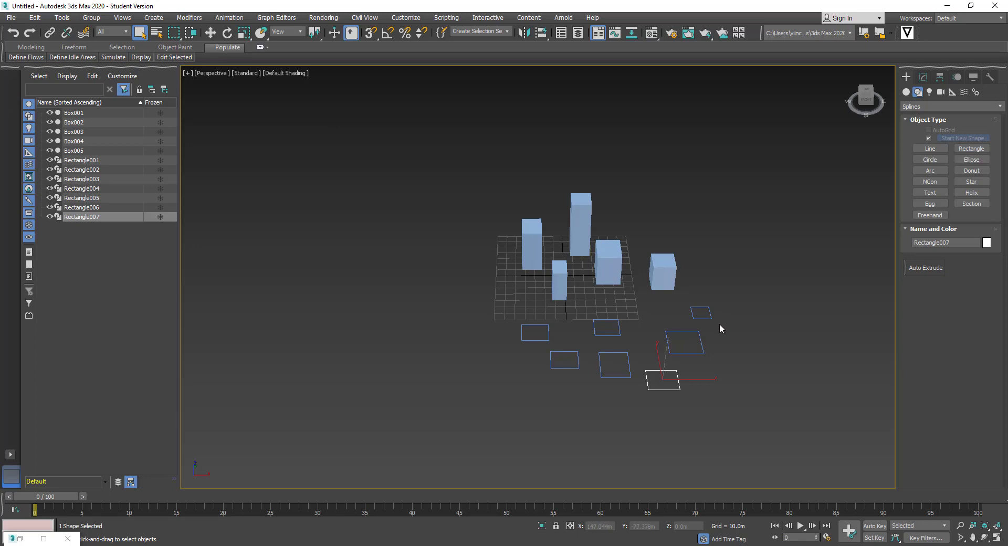
left_click(704, 308)
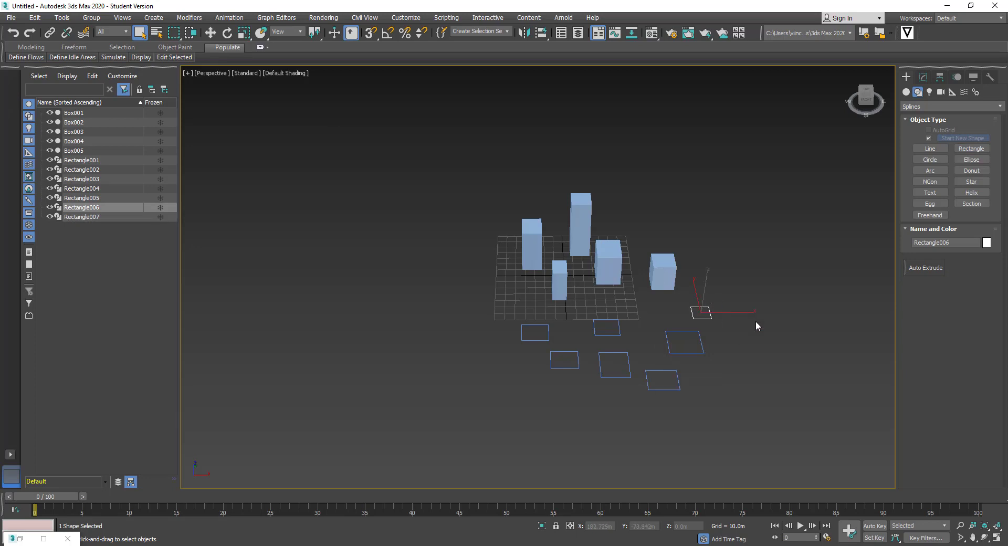
left_click(920, 269)
middle_click_drag(731, 354, 799, 330)
left_click(737, 341)
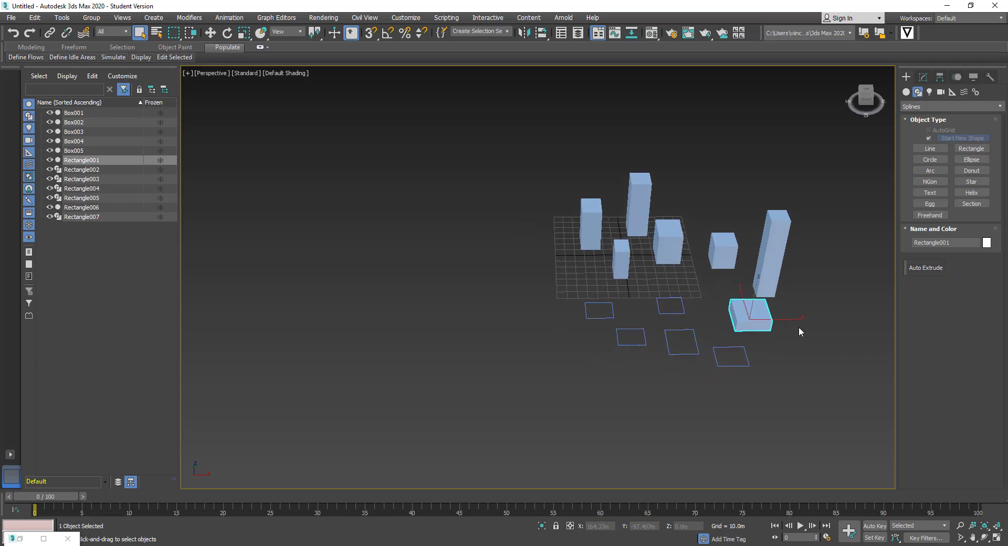
left_click_drag(733, 347, 732, 347)
left_click(923, 269)
left_click_drag(689, 391, 714, 342)
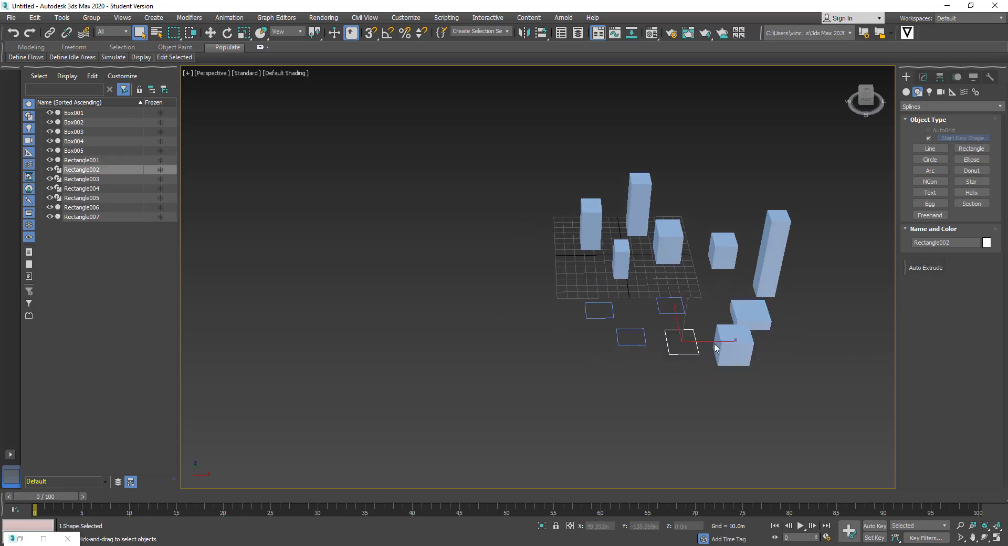
left_click(922, 268)
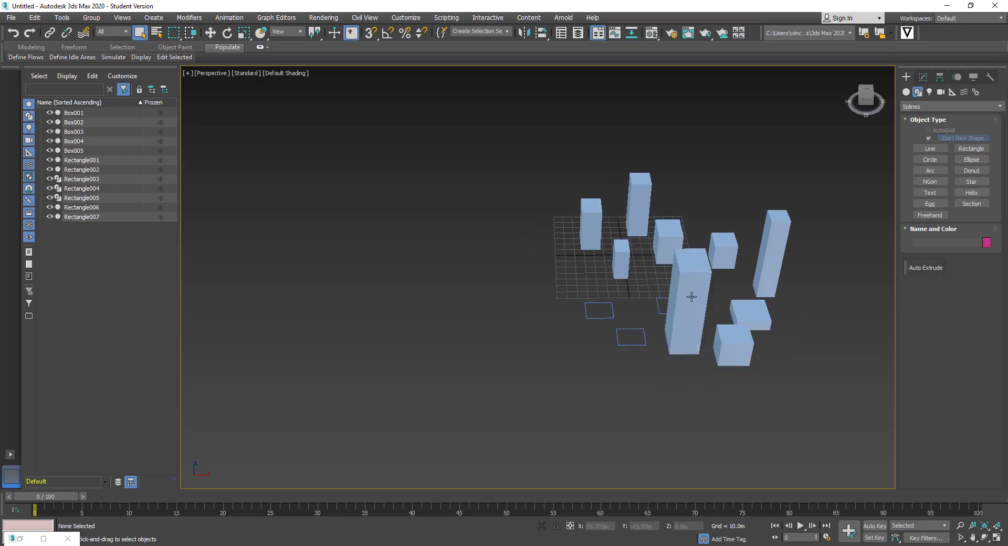
- Run Auto Extrude on the three remaining flat rectangles, Rectangle005, Rectangle003 and Rectangle004
left_click_drag(653, 309, 653, 309)
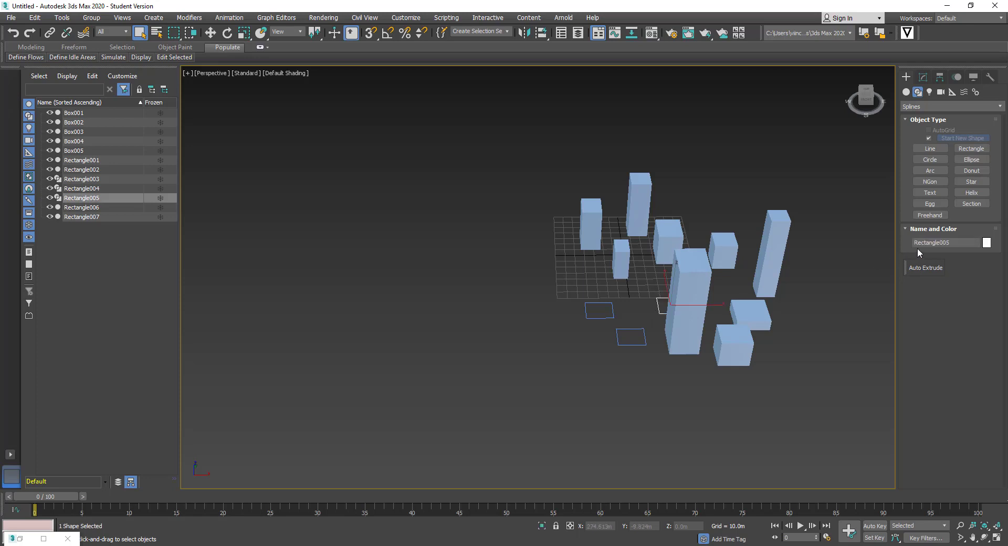
left_click(922, 268)
middle_click_drag(655, 378, 669, 342)
left_click(662, 331)
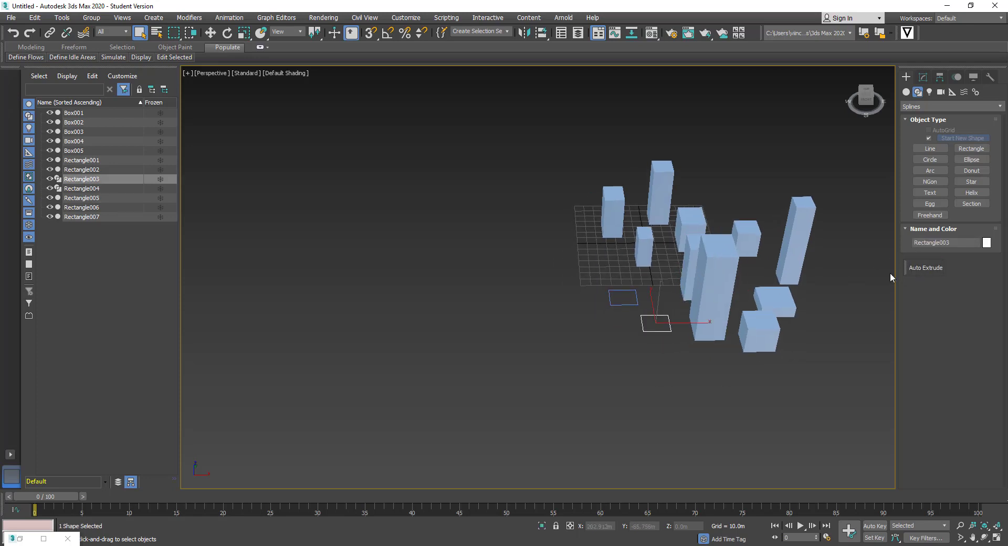
left_click(932, 272)
middle_click_drag(625, 316, 645, 316)
left_click(643, 305)
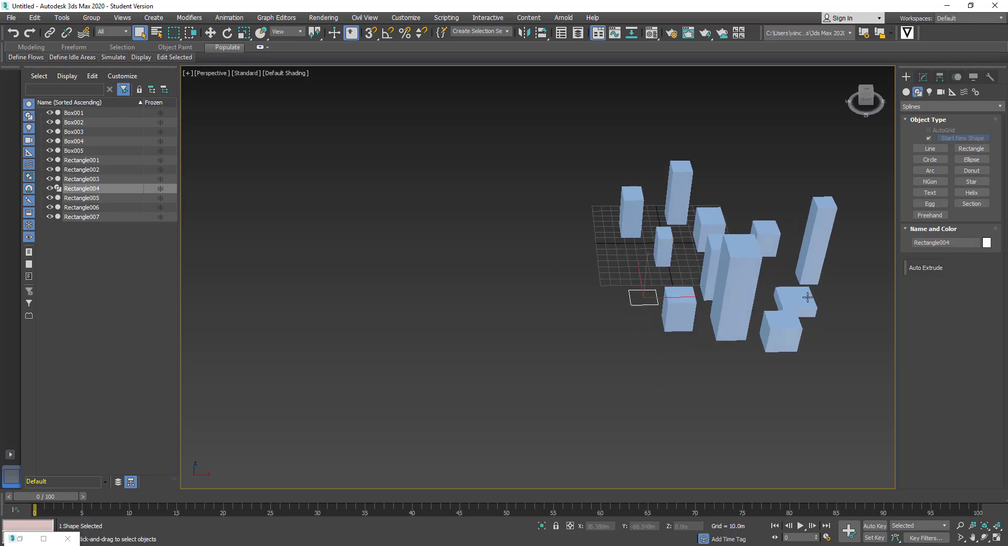
left_click(935, 270)
middle_click_drag(862, 267, 596, 243, "alt")
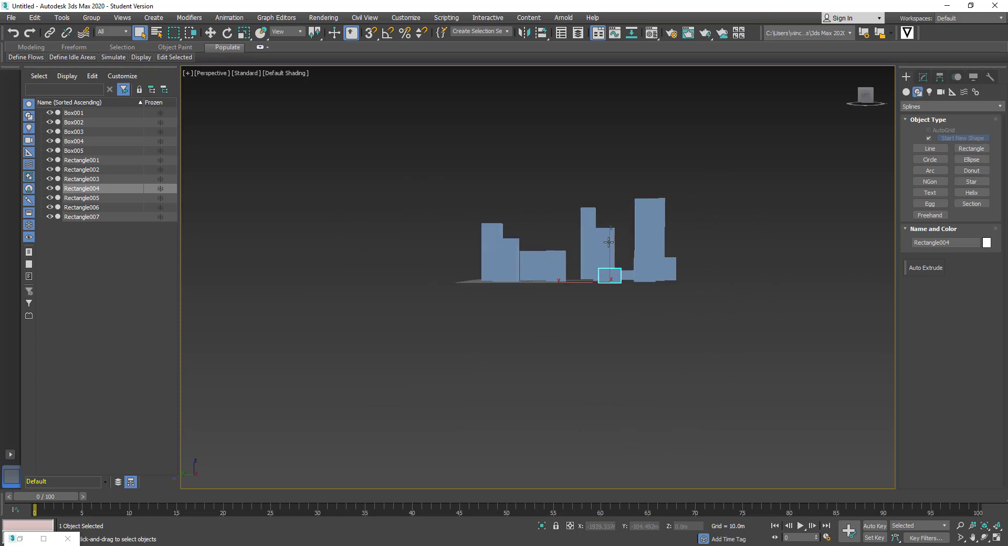
middle_click_drag(631, 213, 580, 282, "alt")
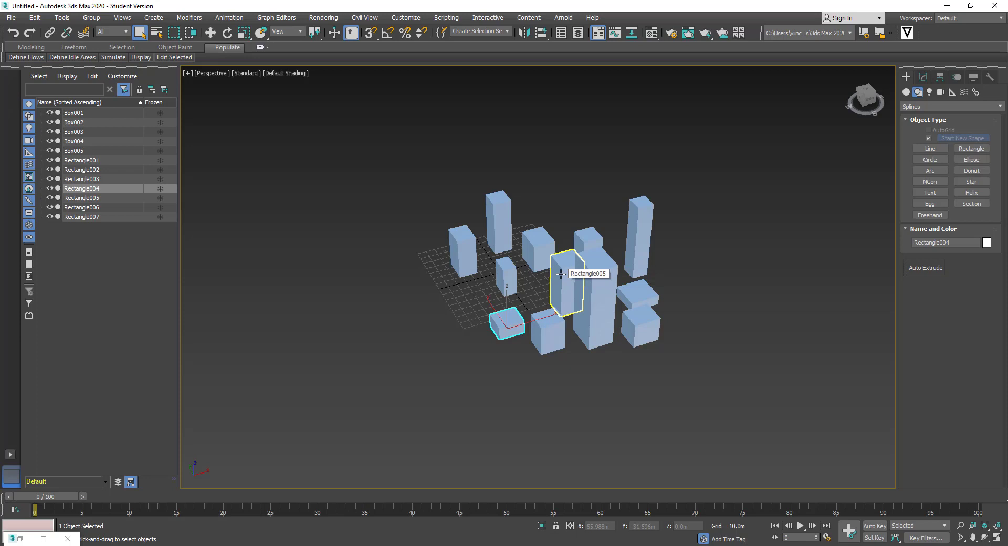
middle_click_drag(557, 272, 631, 222, "alt")
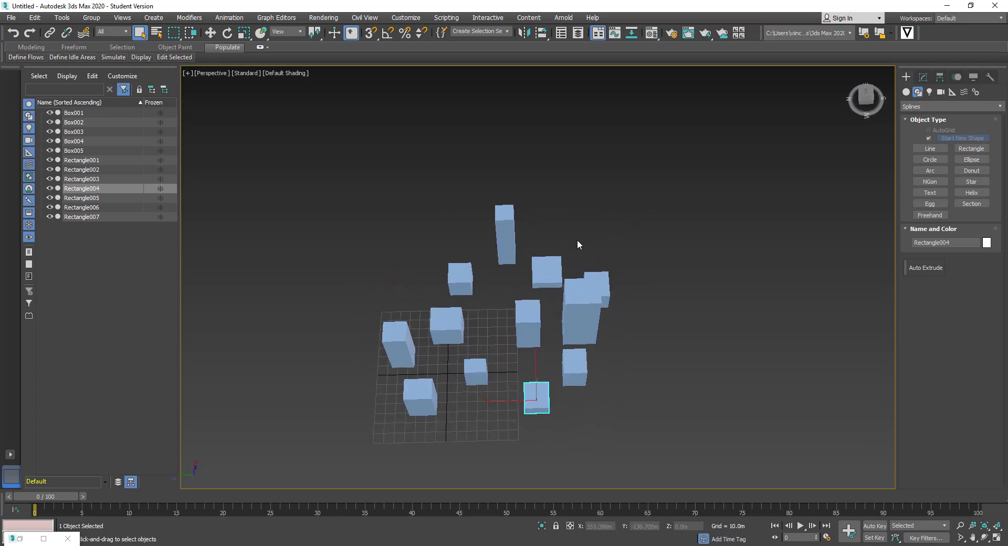
mouse_move(536, 264)
middle_mouse_down("alt")
mouse_move(619, 252)
mouse_move(598, 262)
mouse_move(543, 250)
mouse_move(620, 238)
mouse_move(606, 258)
mouse_move(614, 249)
mouse_move(543, 257)
middle_mouse_up("alt")
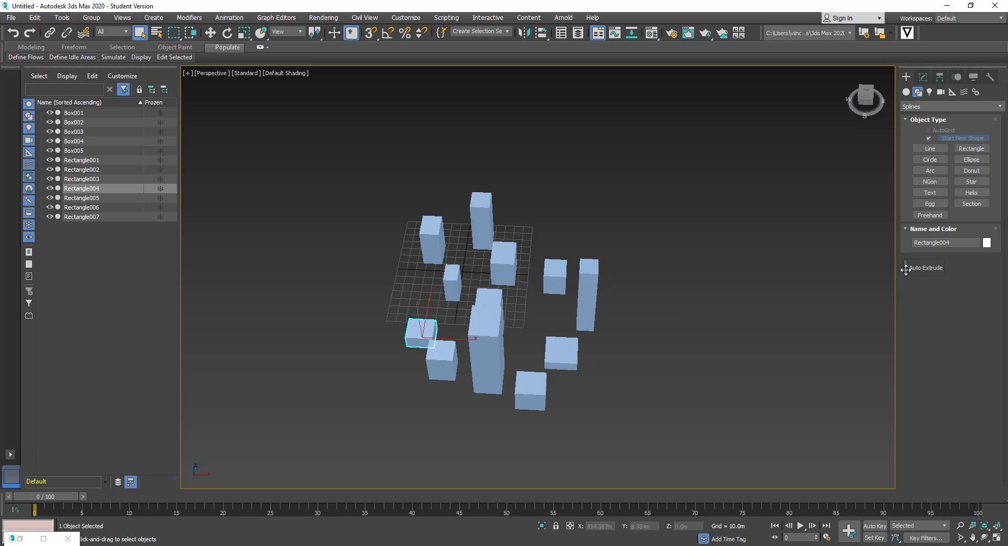
right_click(903, 270)
left_click(877, 242)
- Start a new empty scene without saving the changes to the current one
left_click(11, 17)
mouse_move(32, 36)
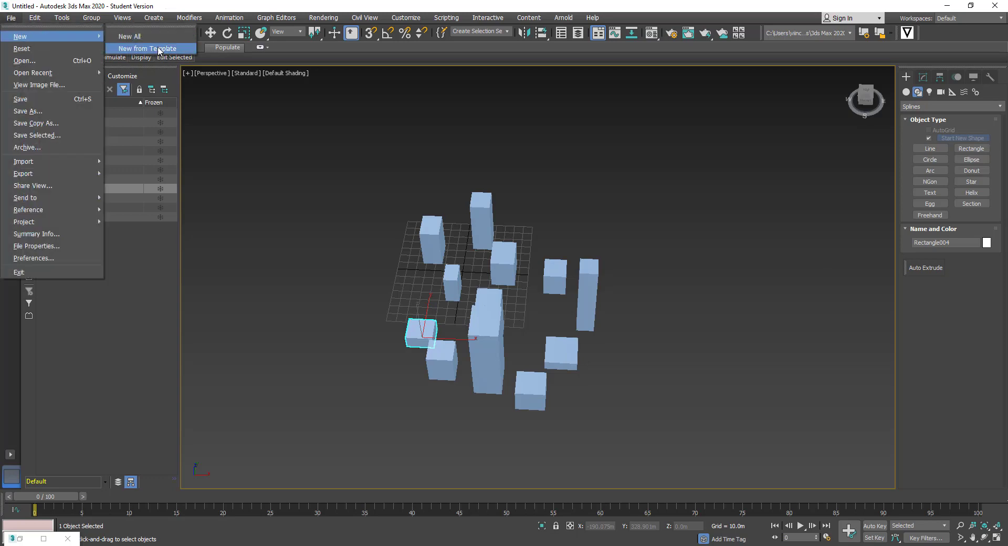
left_click(159, 49)
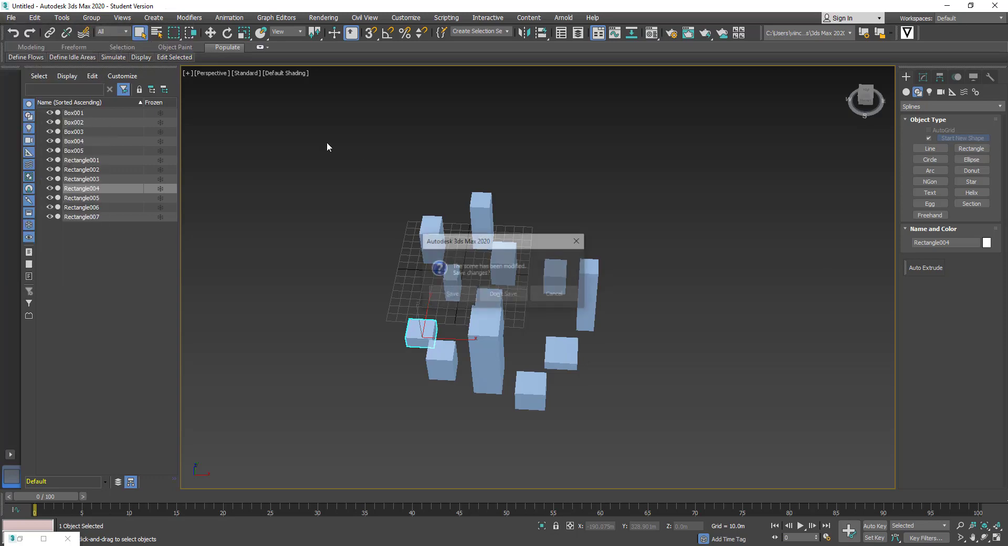
left_click(504, 296)
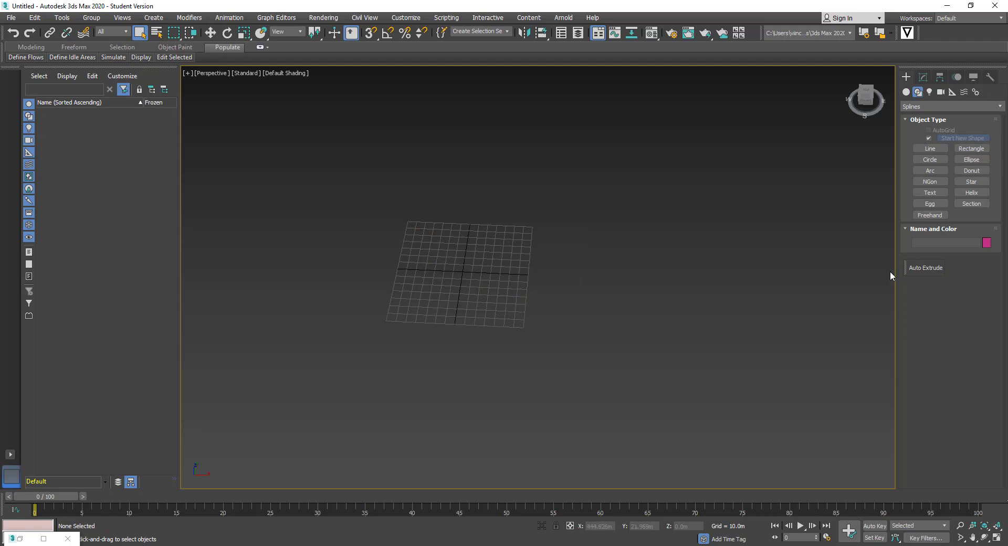
- Delete the Auto Extrude button from its custom toolbar and confirm the deletion
right_click(904, 267)
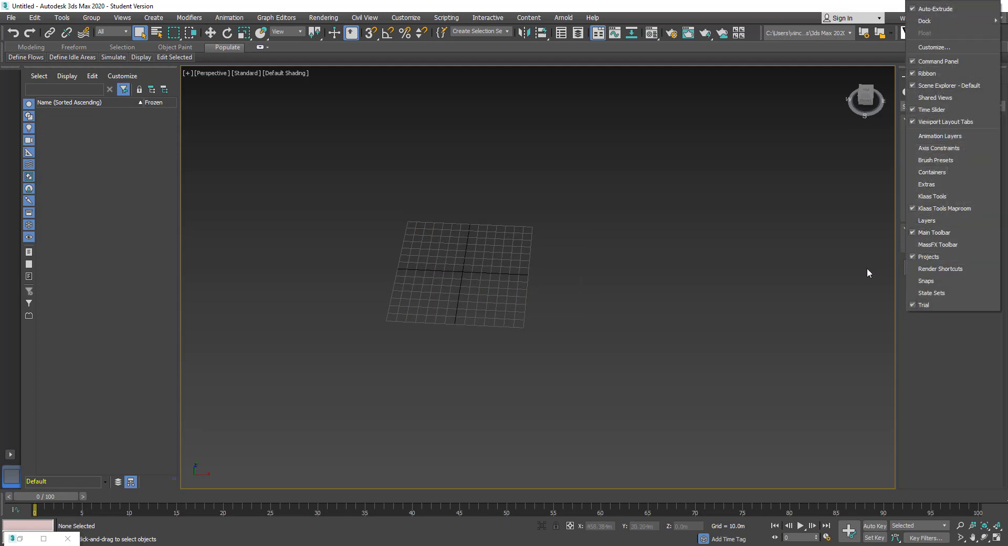
left_click(866, 271)
right_click(916, 268)
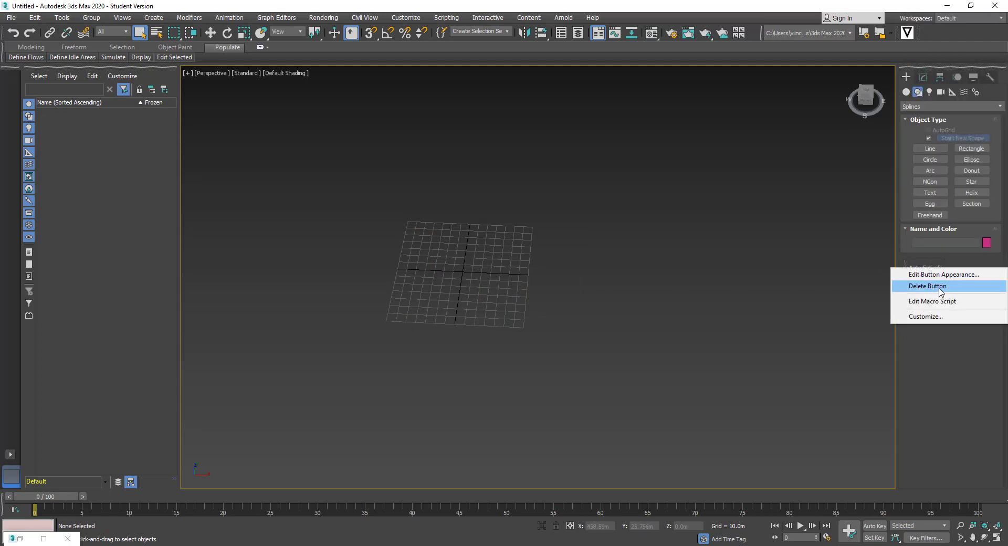
left_click(939, 288)
left_click(484, 314)
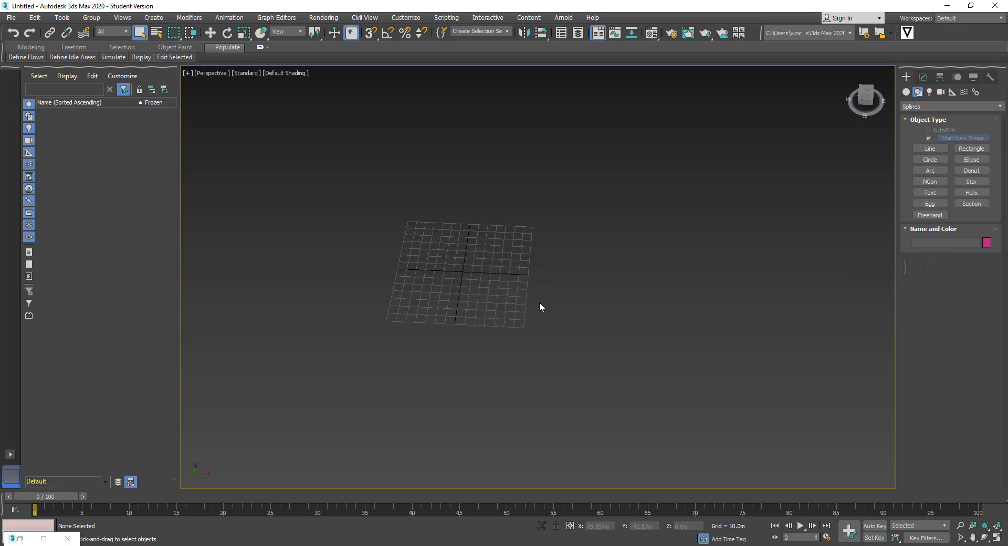
- Open the MAXScript Editor and create a new blank script
middle_click_drag(513, 308, 569, 331)
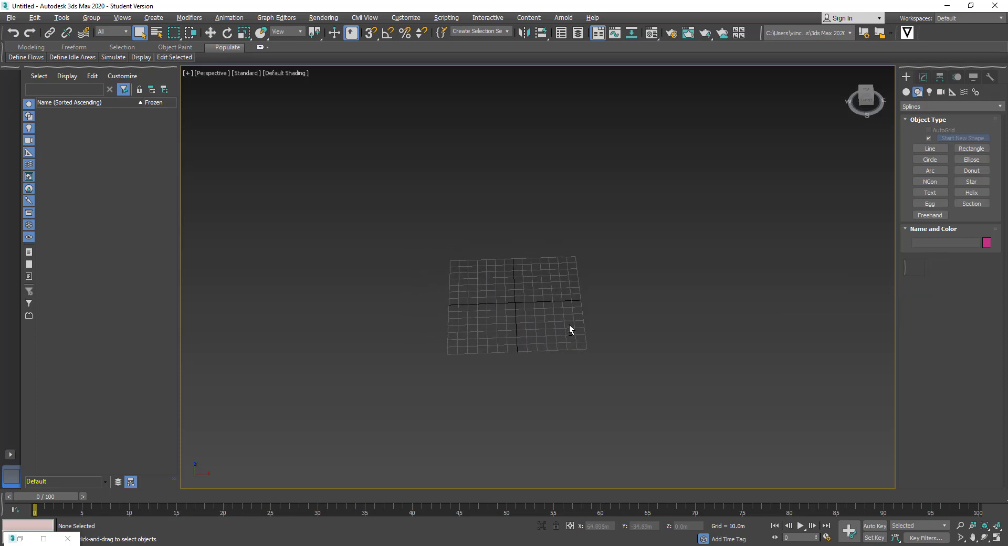
left_click(452, 18)
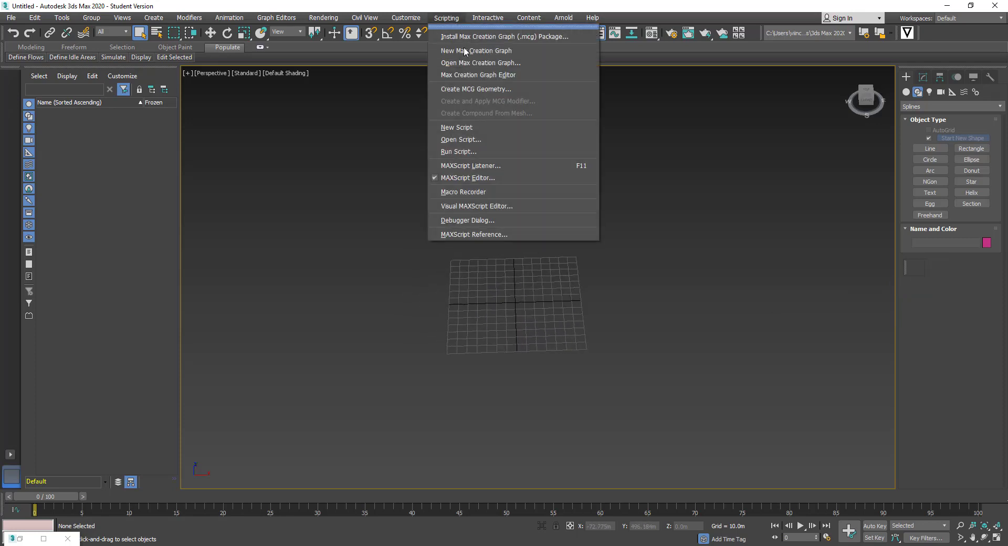
left_click(484, 177)
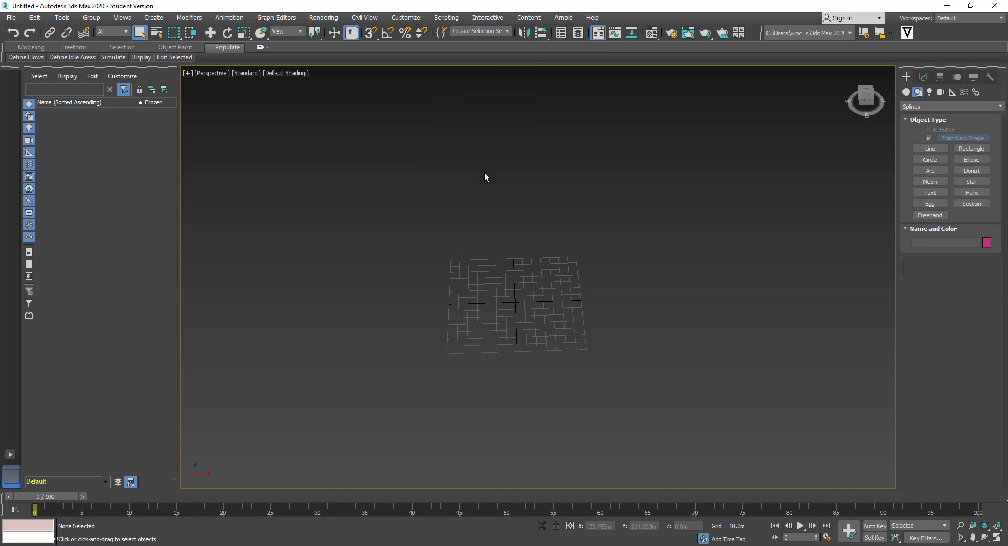
left_click(446, 18)
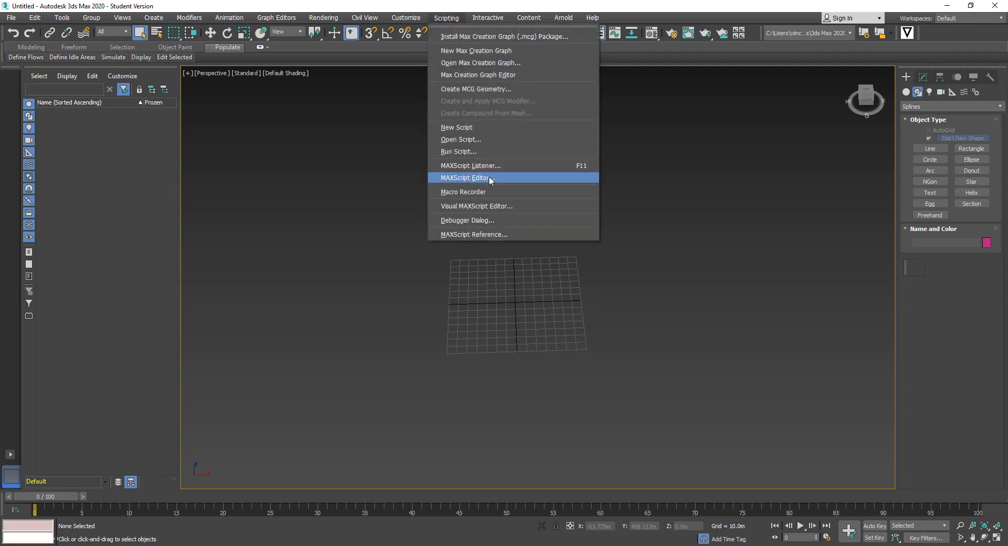
left_click(491, 177)
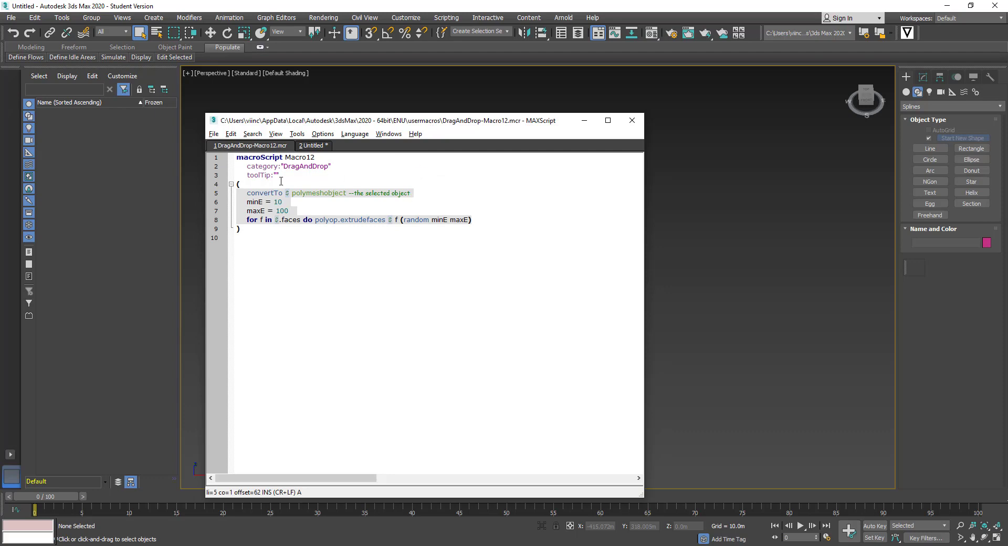
left_click(214, 134)
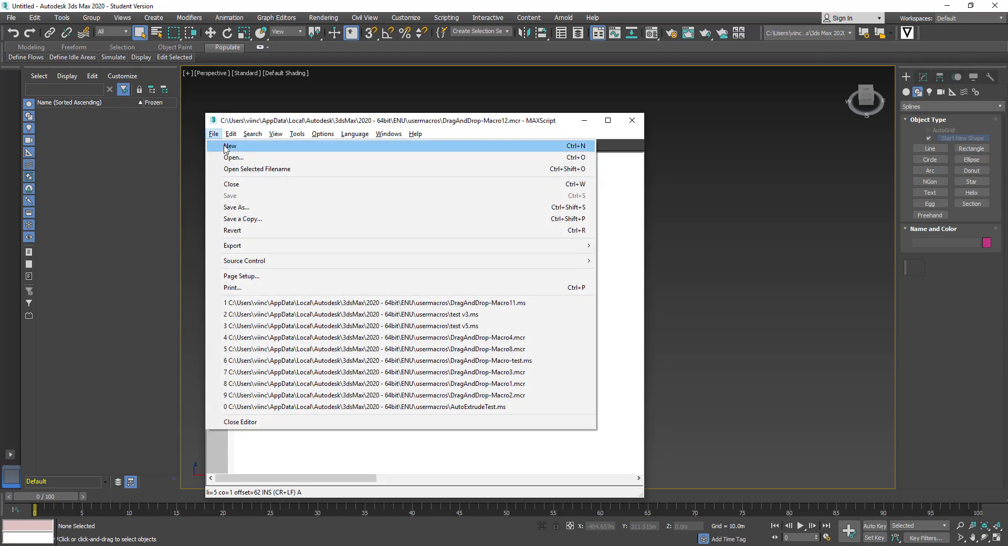
left_click(225, 144)
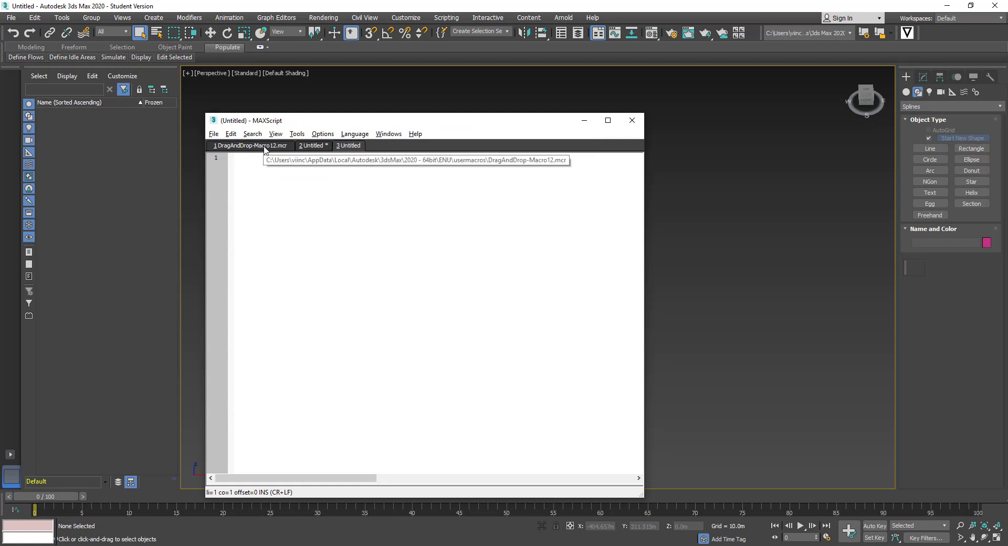
- Copy the four code lines inside the brackets of DragAndDrop-Macro12.mcr into the blank untitled script
left_click(264, 147)
left_click_drag(481, 221, 236, 194)
key("ctrl+c")
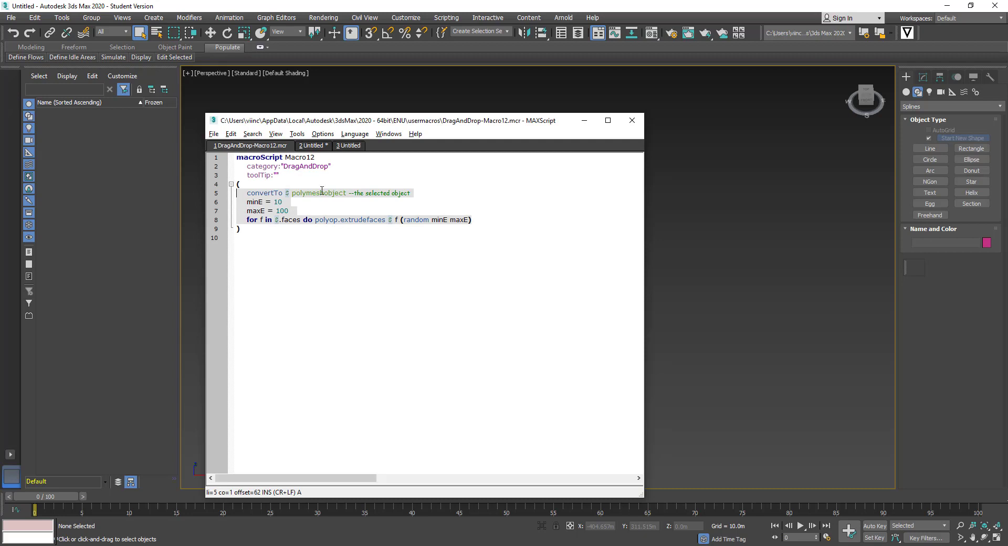
left_click(347, 147)
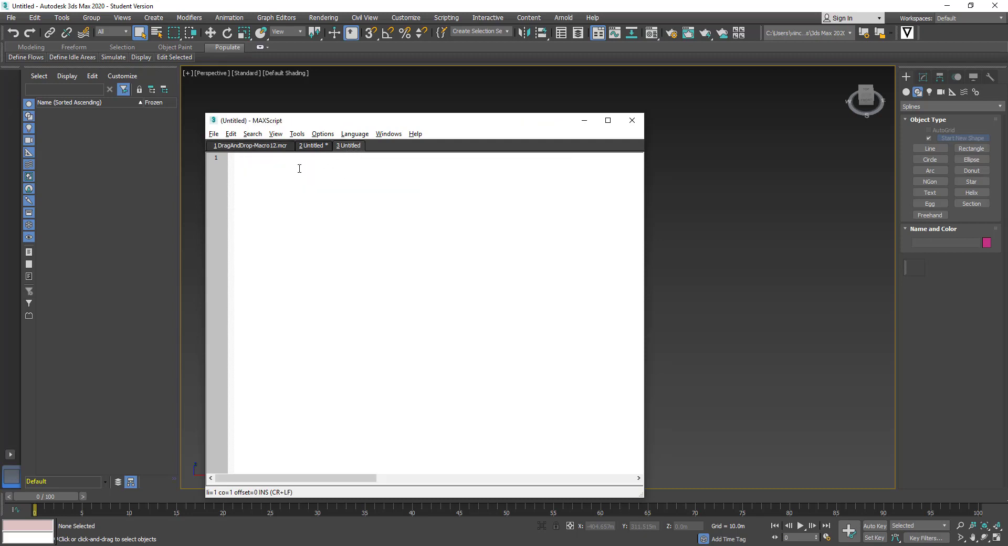
key("ctrl+v")
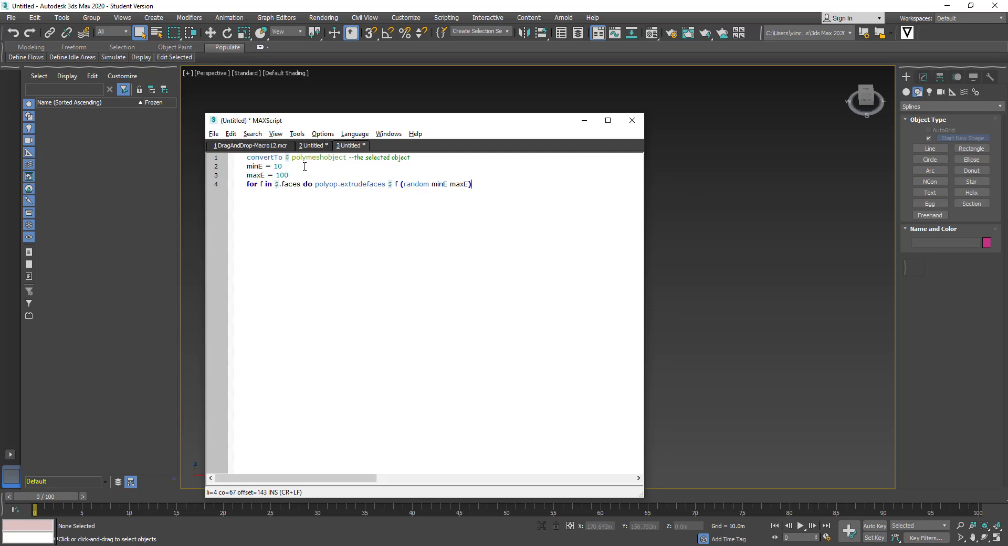
- Move the script editor window aside so that the viewport grid is in view beside the code
middle_click_drag(709, 254, 770, 257)
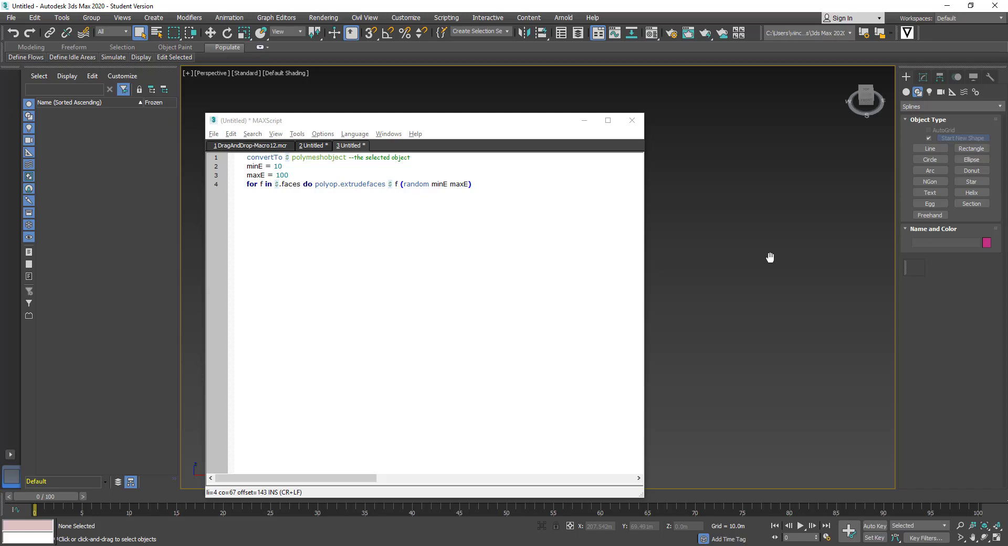
left_click_drag(519, 123, 377, 116)
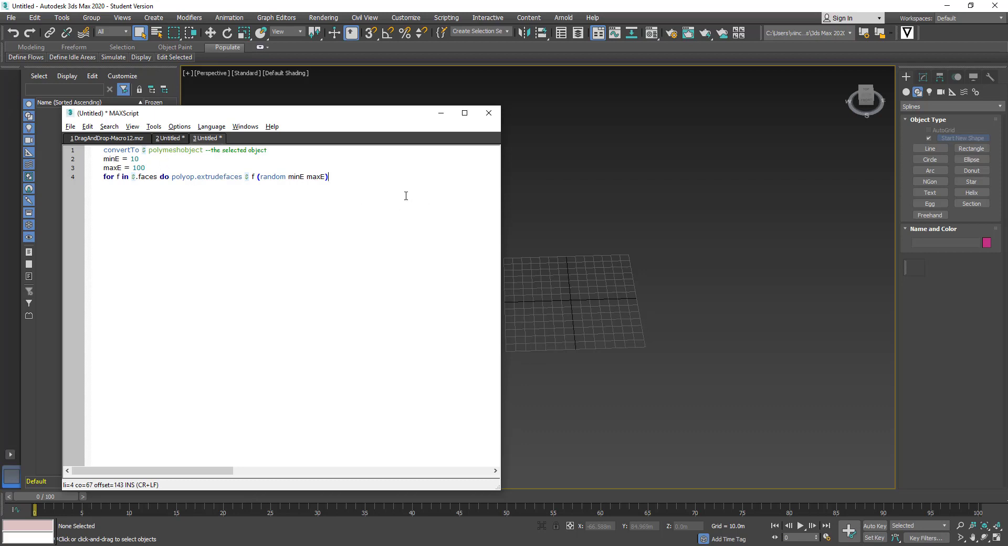
left_click(625, 224)
middle_click_drag(634, 228, 602, 242, "alt")
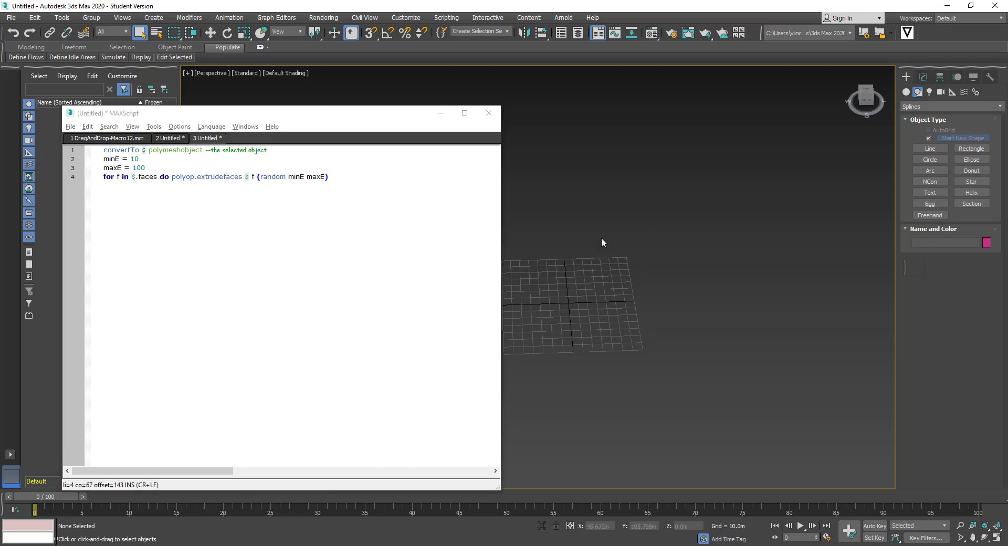
left_click(281, 181)
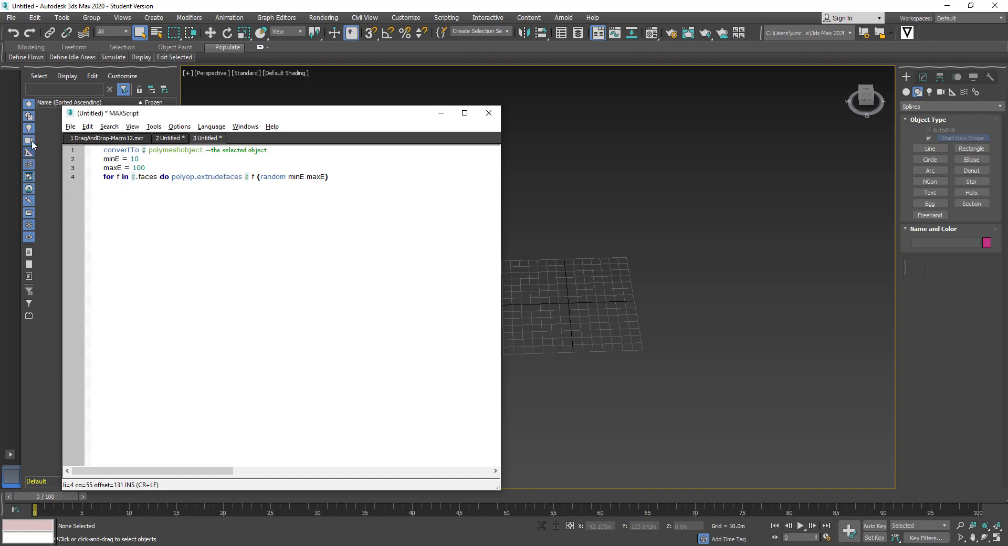
- Save the script to the Desktop as "Temp Script 1 - auto-extrude"
left_click(69, 126)
left_click(87, 188)
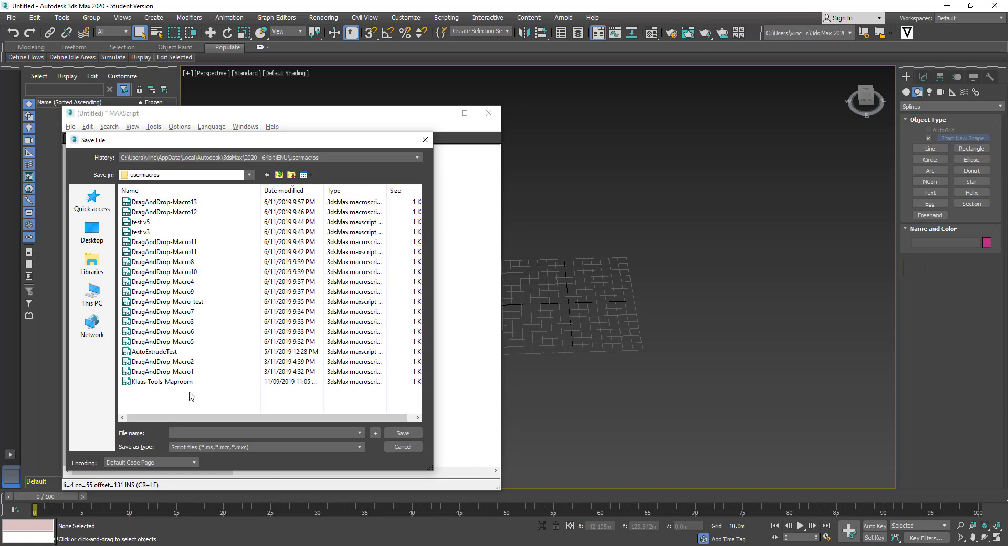
left_click(104, 242)
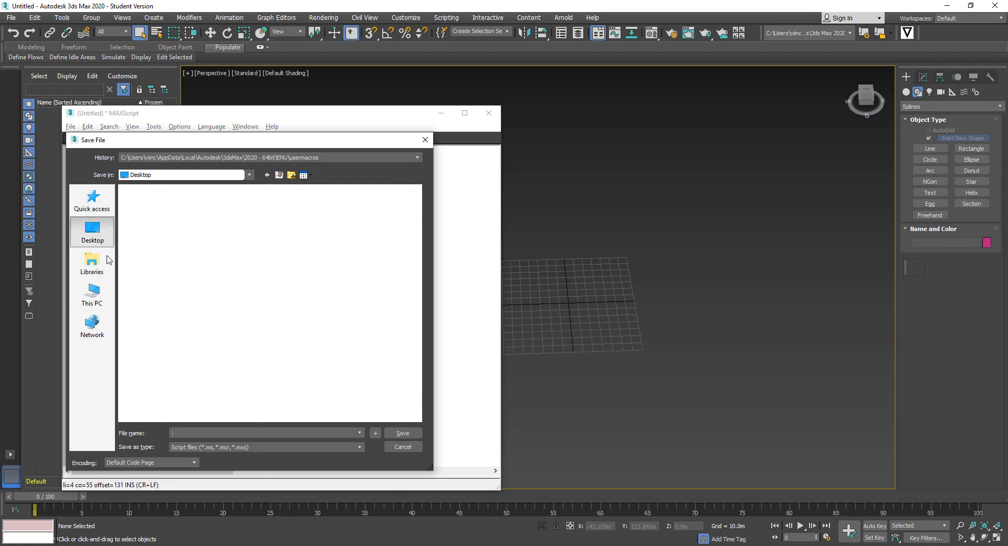
left_click(218, 436)
type("T")
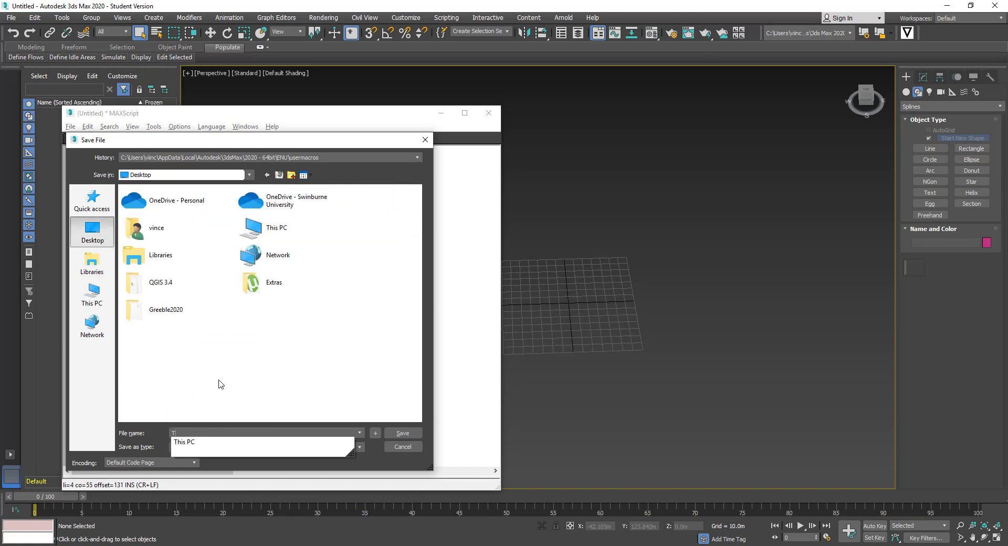
type("emp Script 1")
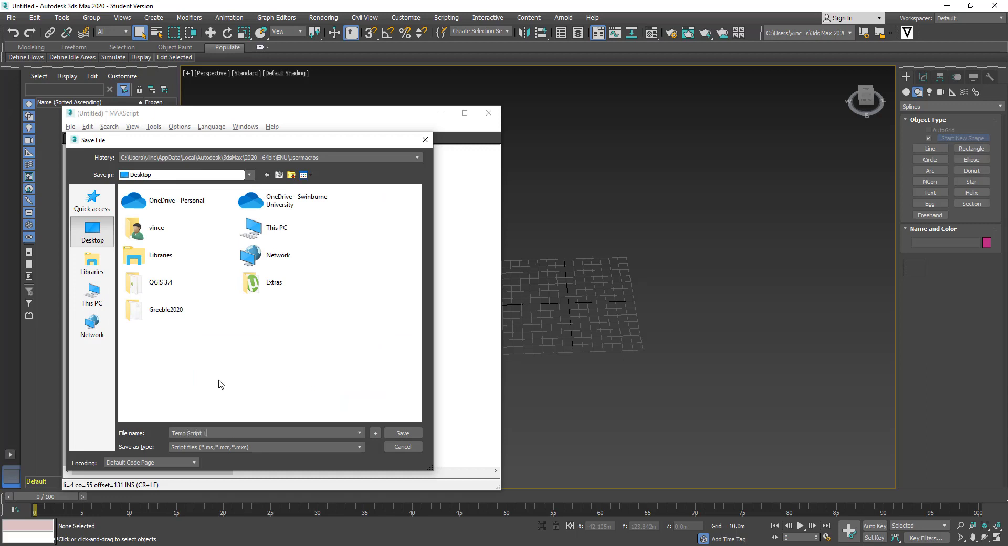
type(" - auto-extrude")
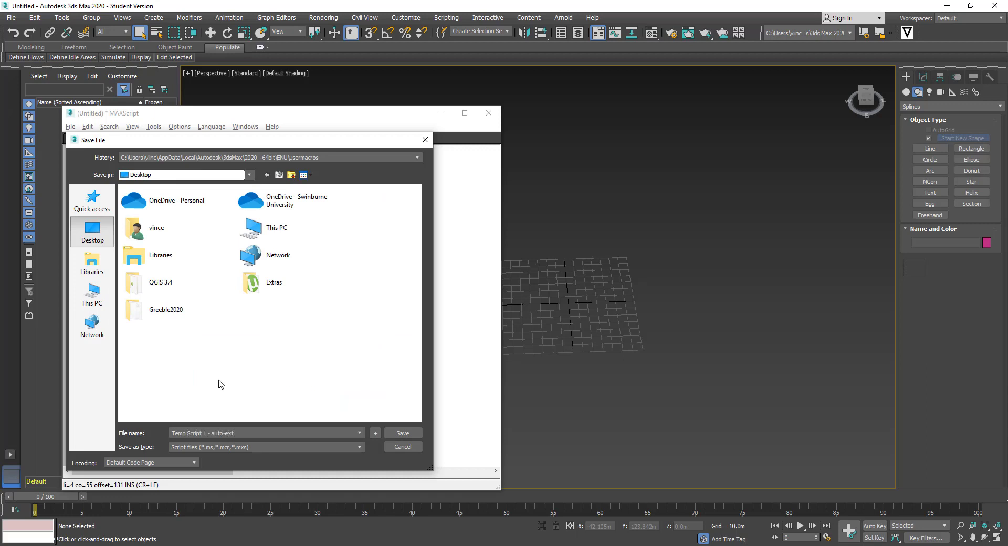
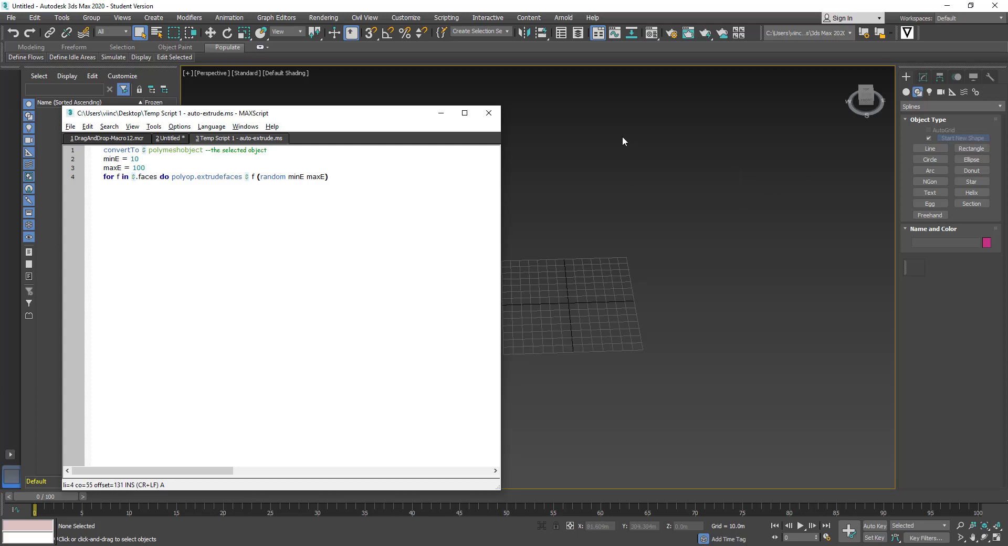
- Create a new custom toolbar named Auto-Extrusion and close the user interface customization dialog
left_click_drag(411, 116, 371, 115)
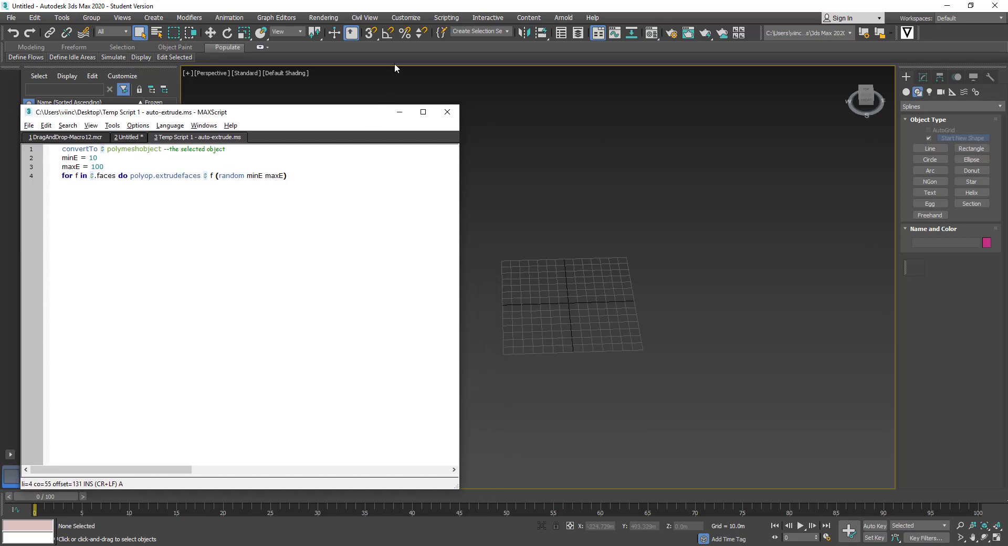
left_click(403, 19)
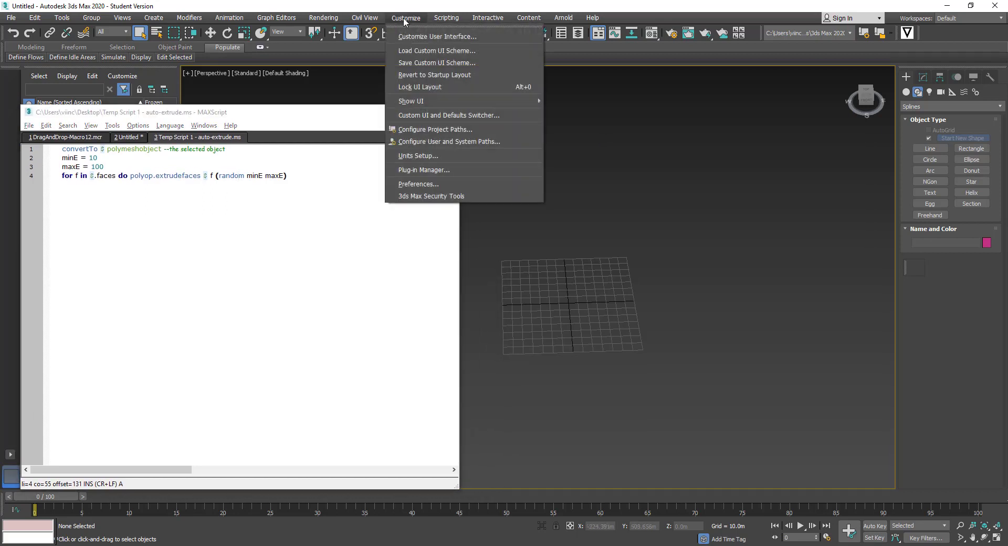
left_click(440, 38)
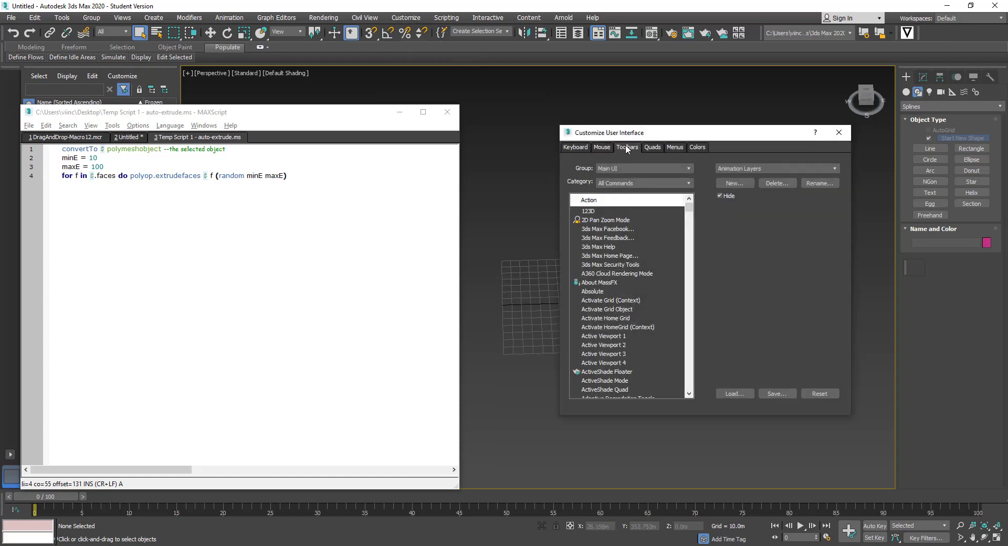
left_click(738, 182)
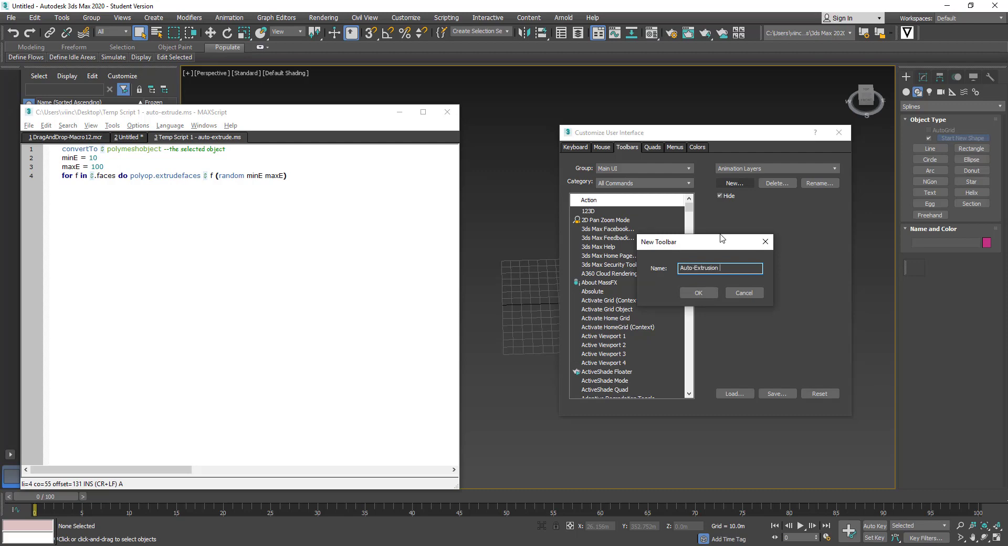
left_click(713, 293)
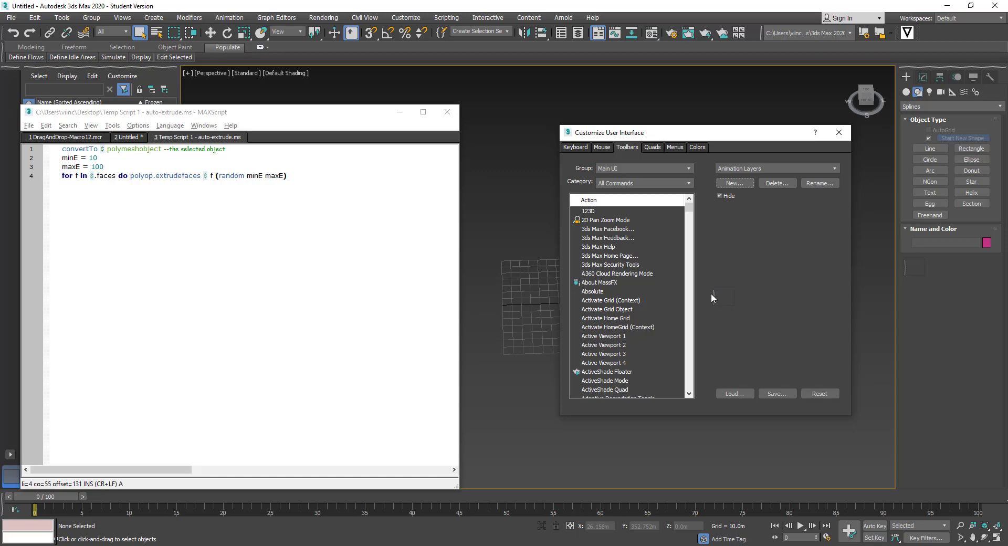
left_click(838, 132)
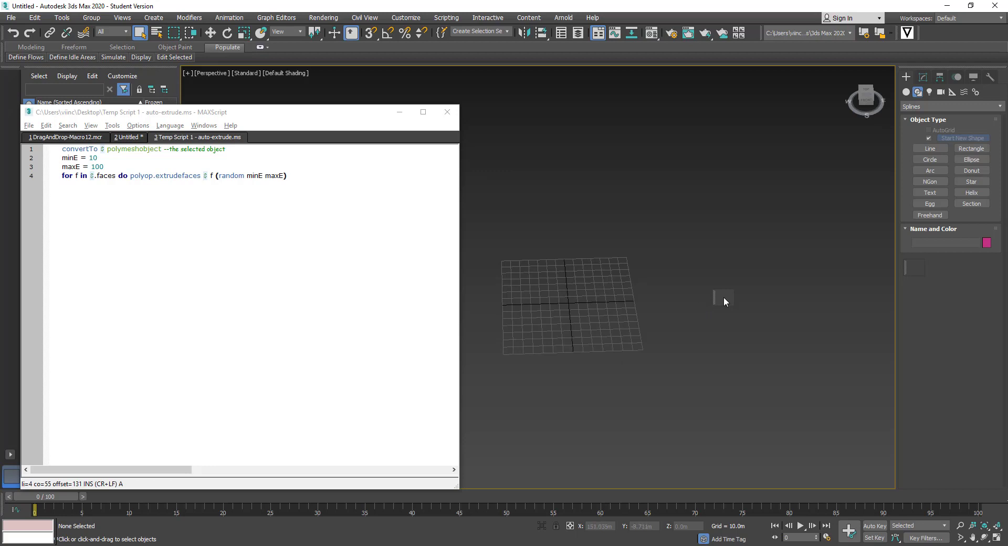
- Add the whole selected script to the new toolbar as a macro button, and close the script editor
left_click_drag(288, 176, 723, 295)
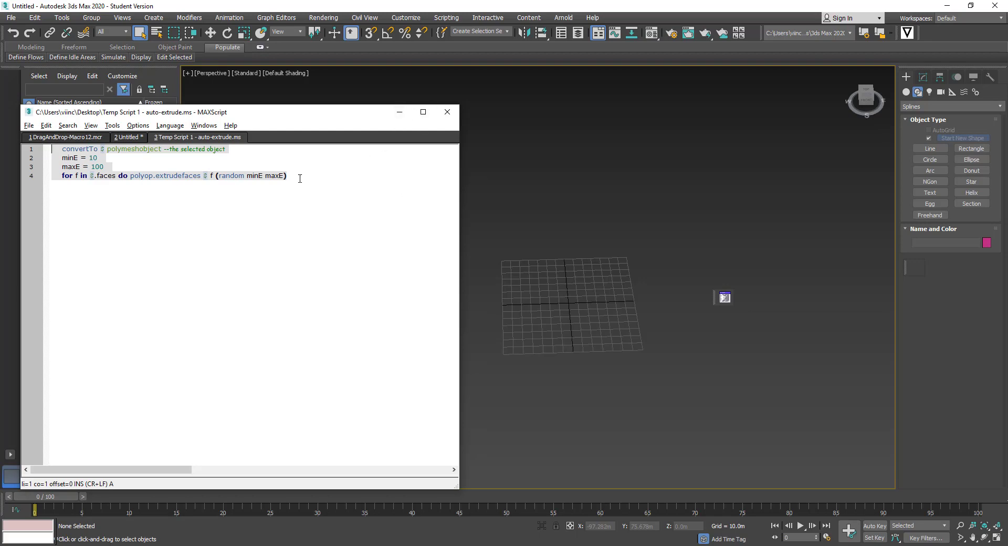
left_click(29, 126)
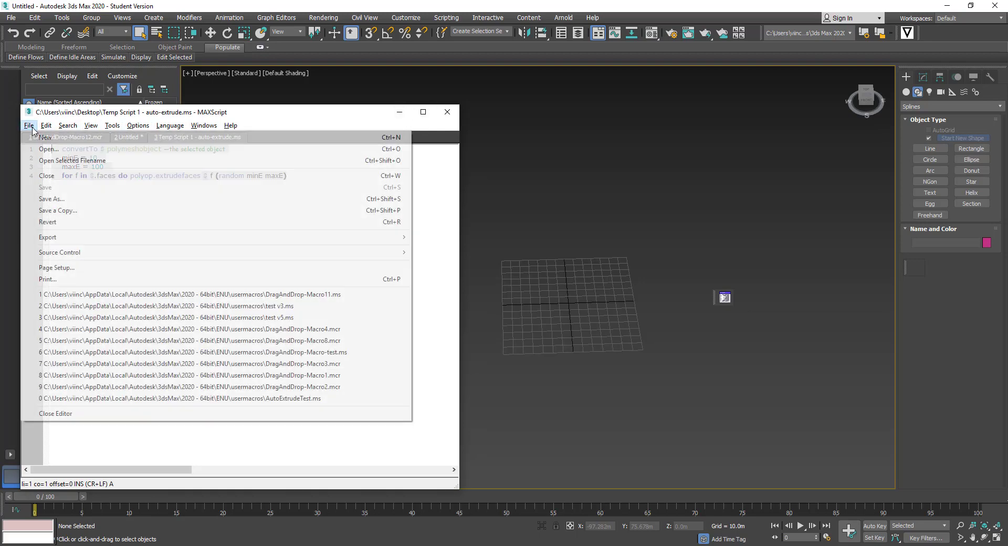
left_click(138, 126)
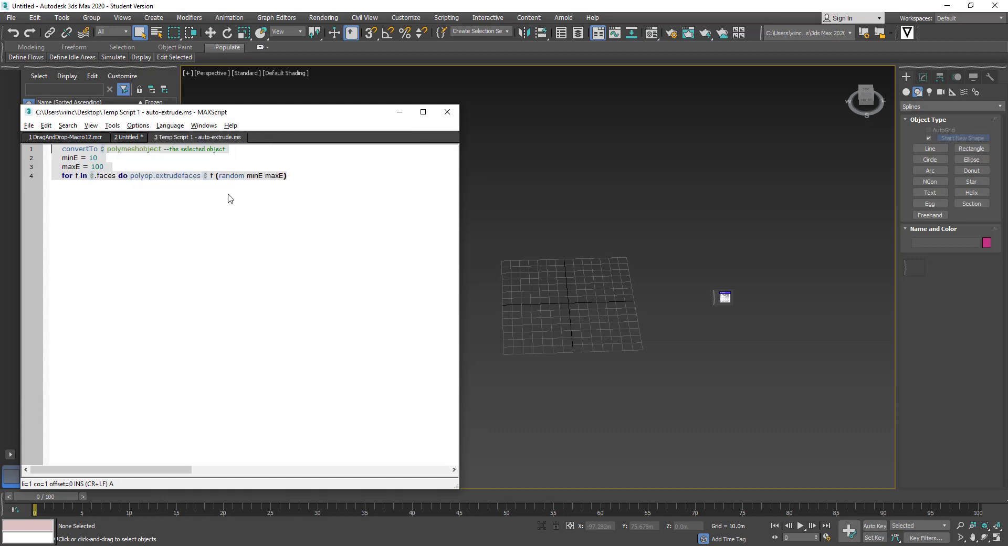
left_click(454, 115)
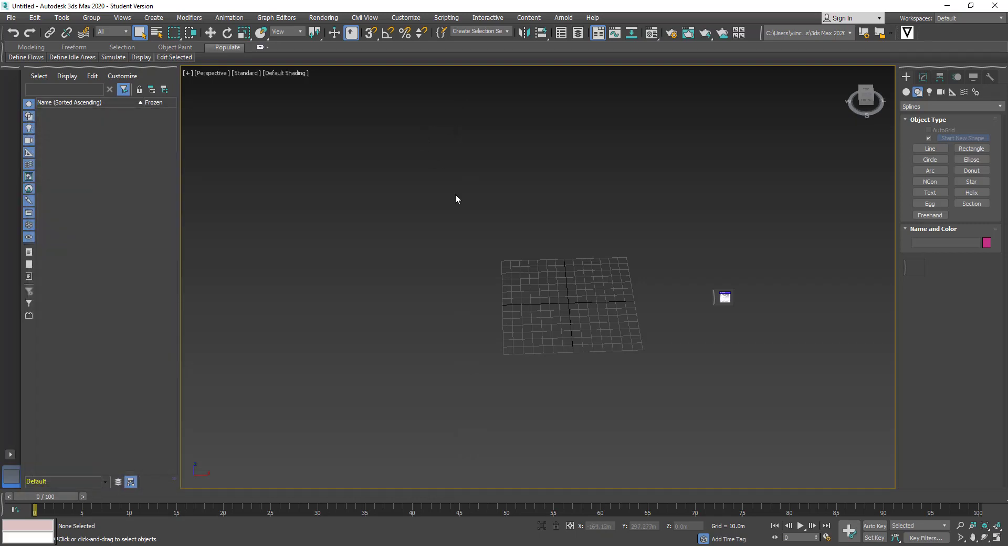
left_click_drag(725, 276, 785, 168)
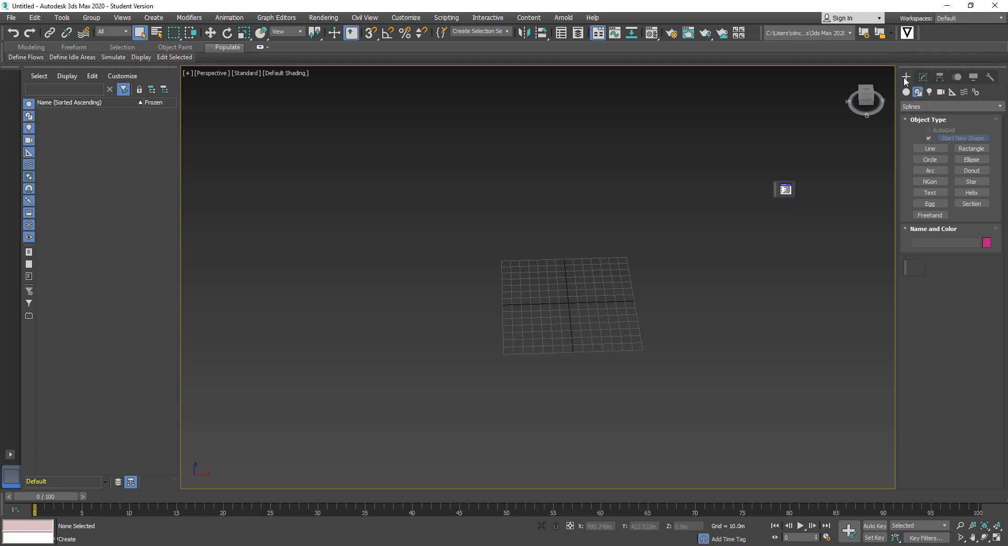
- Draw a rectangle about 34 m long and 40 m wide on the grid and run the new macro on it
left_click(971, 150)
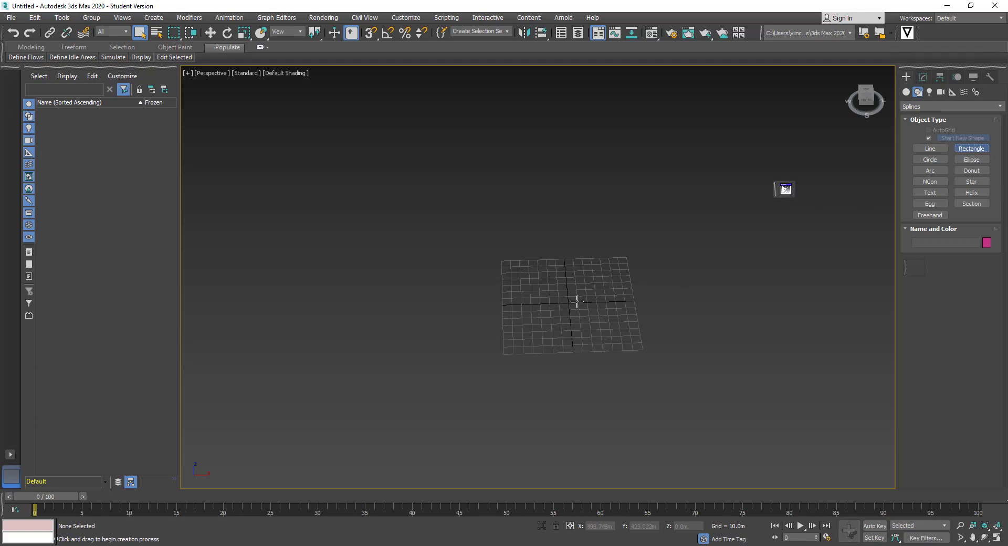
left_click_drag(526, 291, 564, 314)
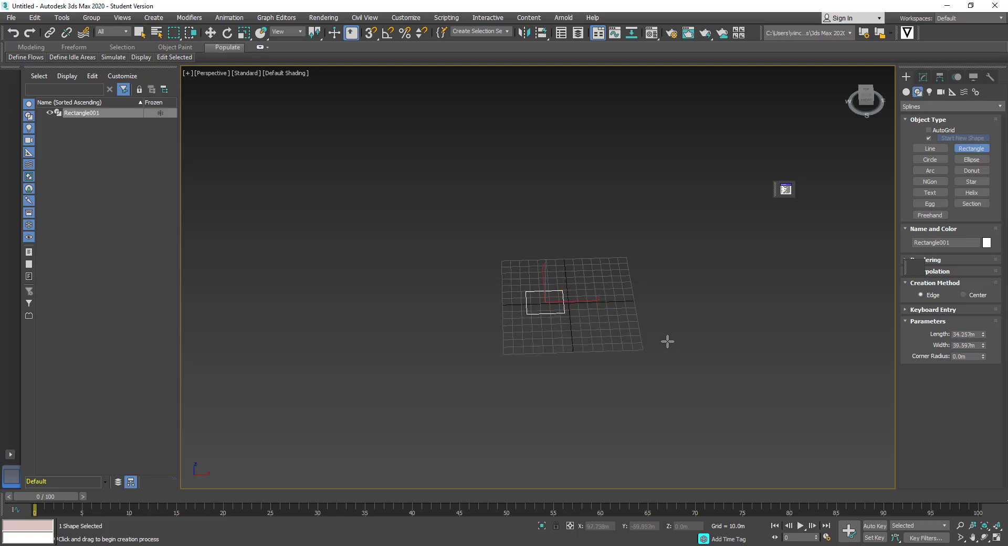
left_click(139, 33)
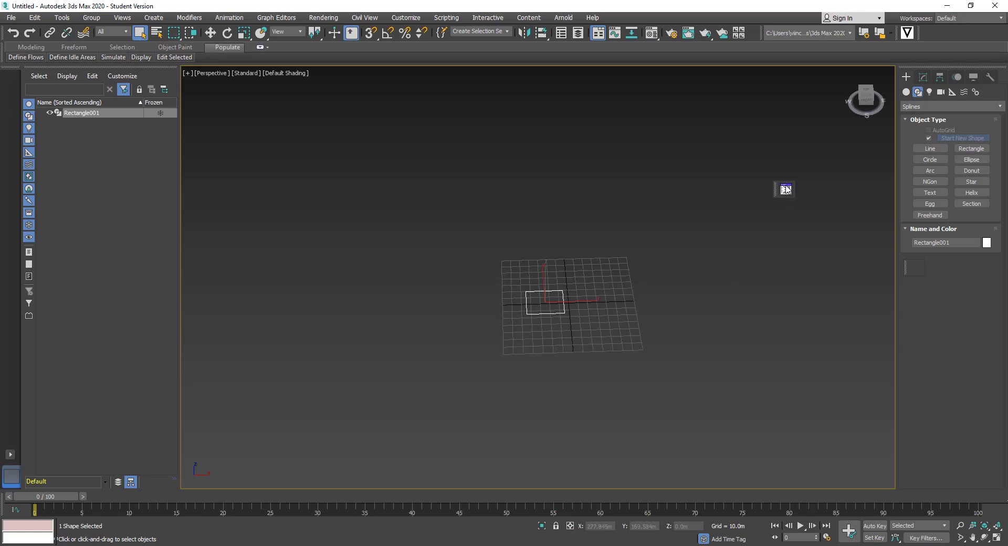
left_click(786, 190)
middle_click_drag(580, 313, 664, 286)
- Draw eight more rectangles of varying sizes in a ring around the extruded block
left_click(971, 148)
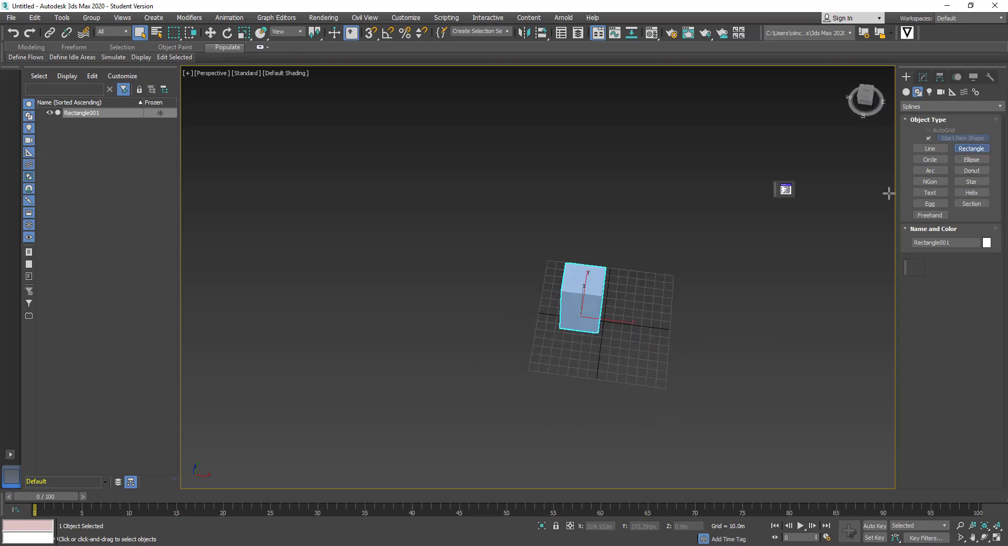
mouse_move(662, 263)
left_mouse_down()
mouse_move(700, 289)
mouse_move(678, 323)
mouse_move(697, 350)
mouse_move(611, 413)
left_mouse_up()
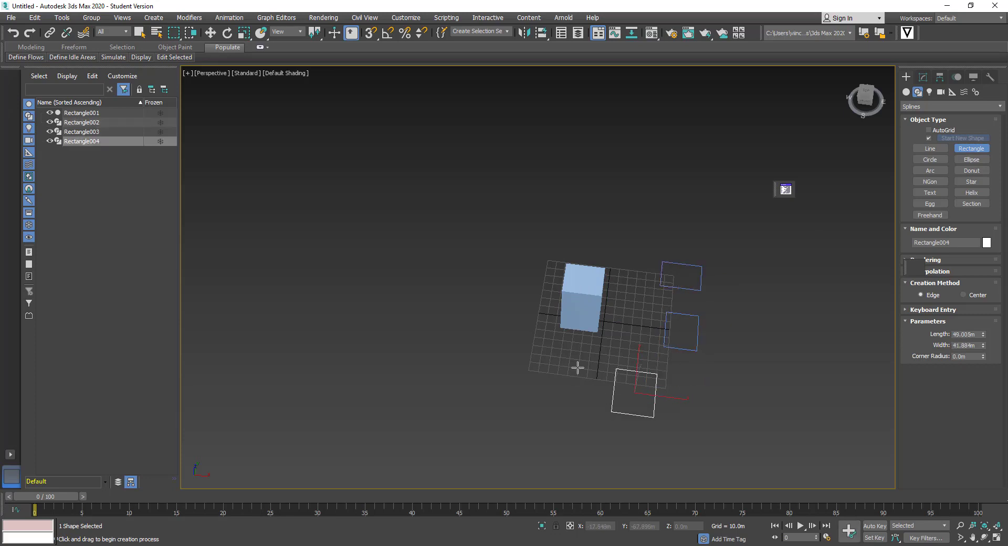
left_click_drag(576, 367, 526, 382)
left_click_drag(525, 329, 492, 289)
left_click_drag(542, 239, 568, 212)
left_click_drag(632, 197, 617, 227)
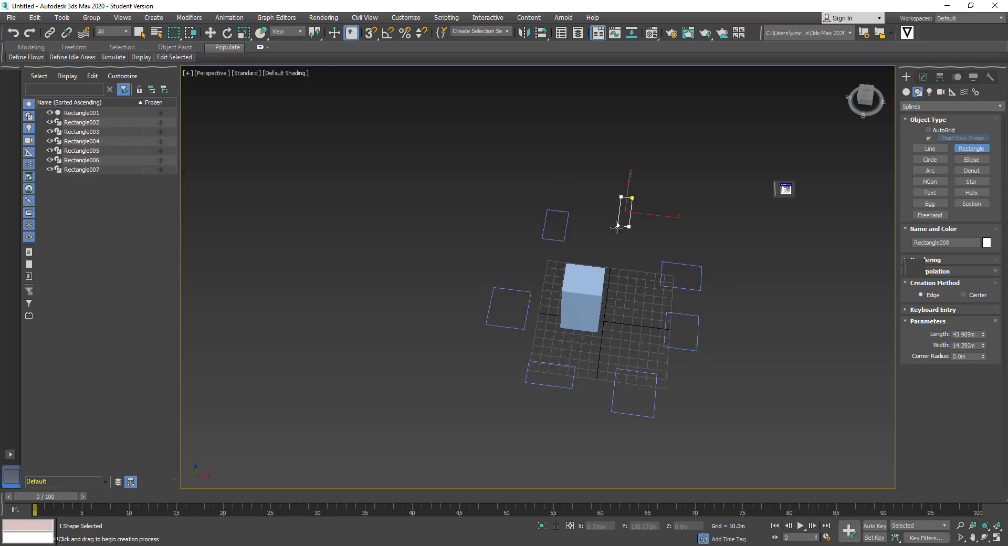
left_click_drag(698, 219, 659, 244)
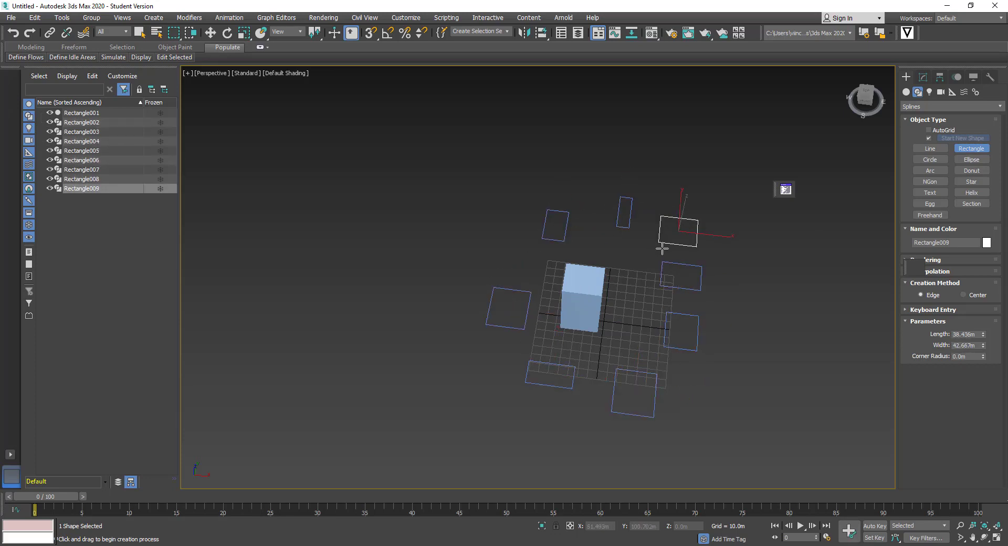
- Run the new macro on each of the eight remaining rectangles around the central block to extrude them into buildings
left_click(785, 190)
left_click(702, 288)
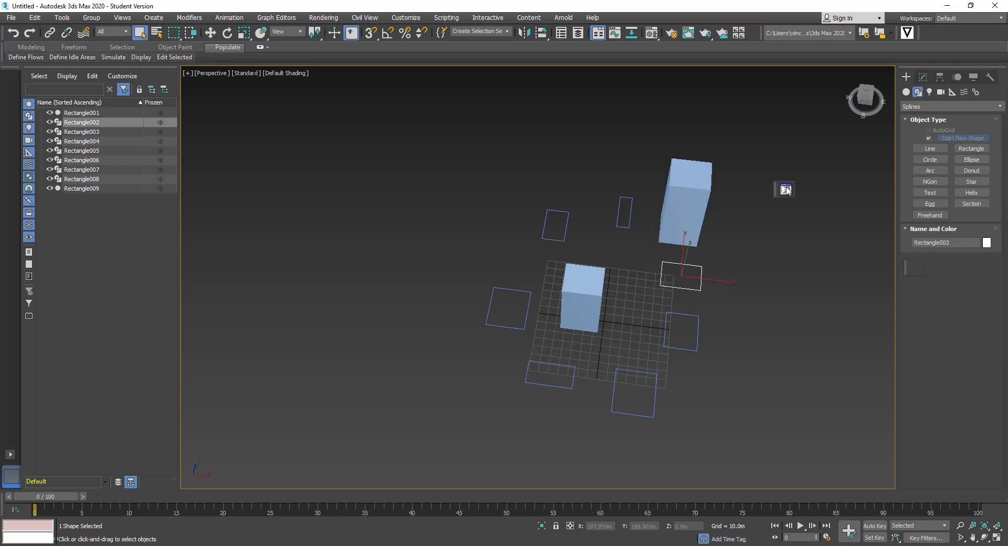
left_click(785, 190)
left_click(697, 350)
left_click(785, 190)
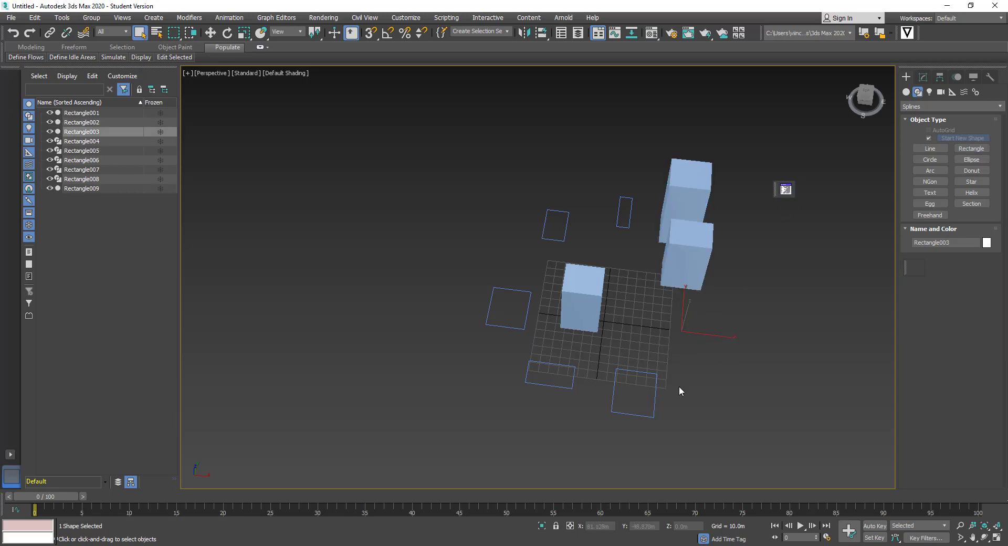
left_click(644, 372)
left_click(786, 190)
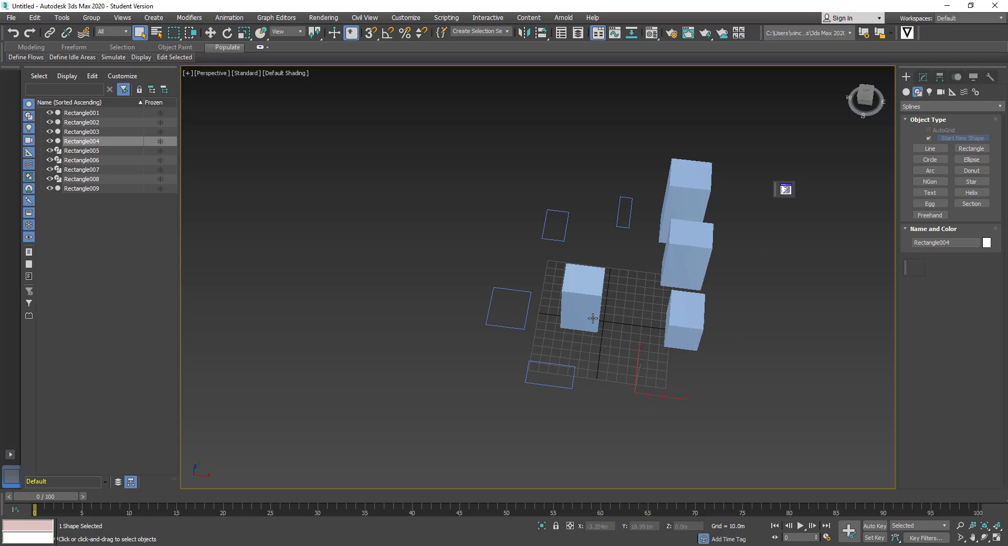
left_click(552, 371)
left_click(785, 190)
left_click(487, 296)
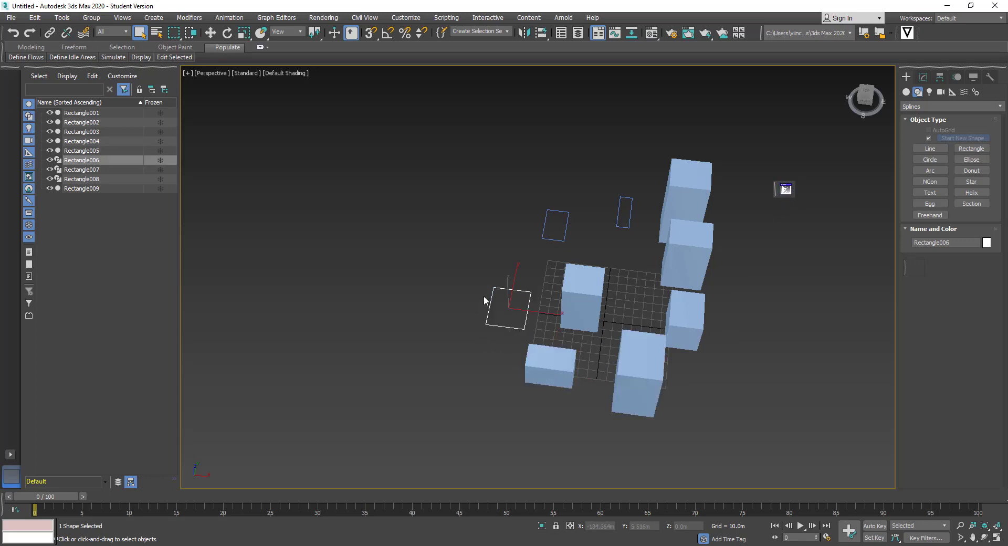
left_click(785, 190)
left_click(567, 226)
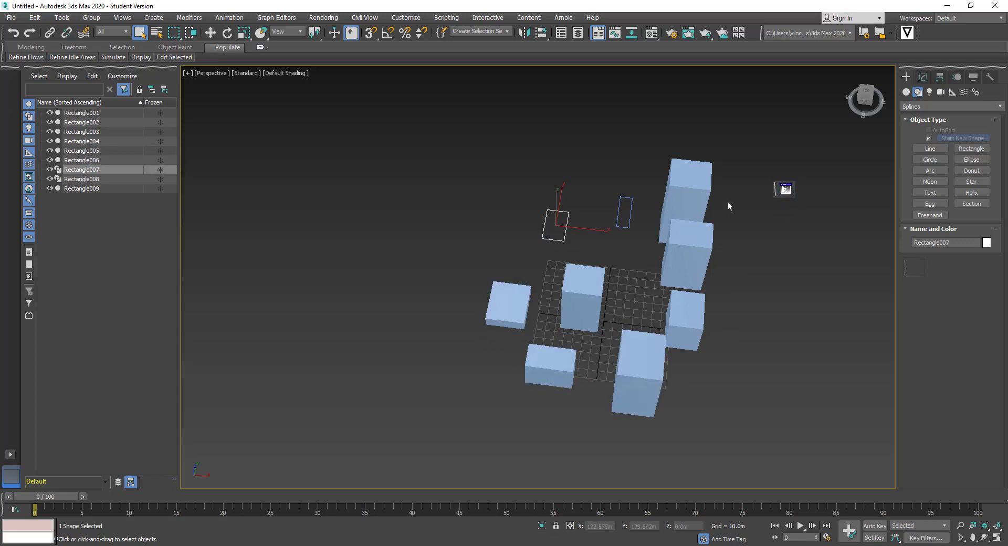
left_click(785, 190)
left_click(623, 200)
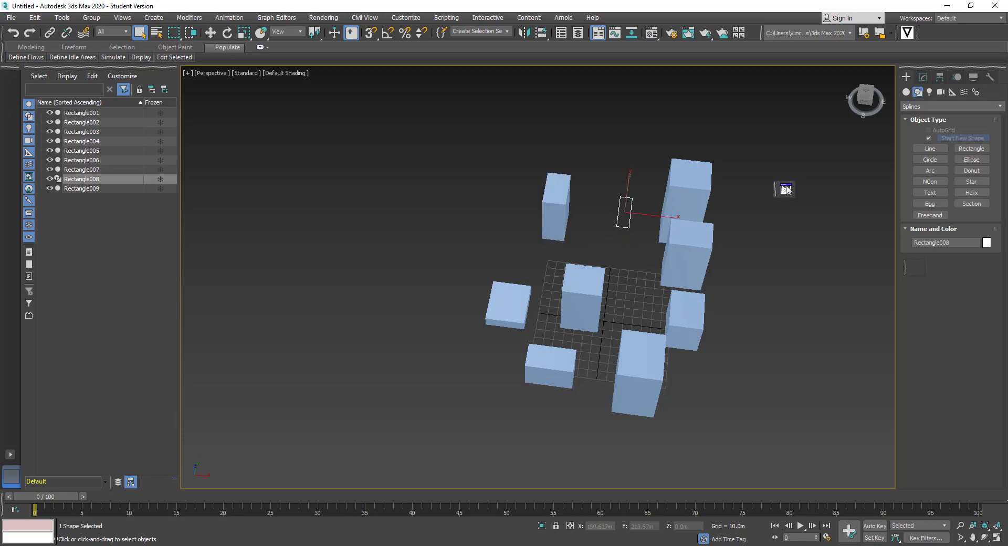
left_click(785, 189)
middle_click_drag(742, 313, 578, 330, "alt")
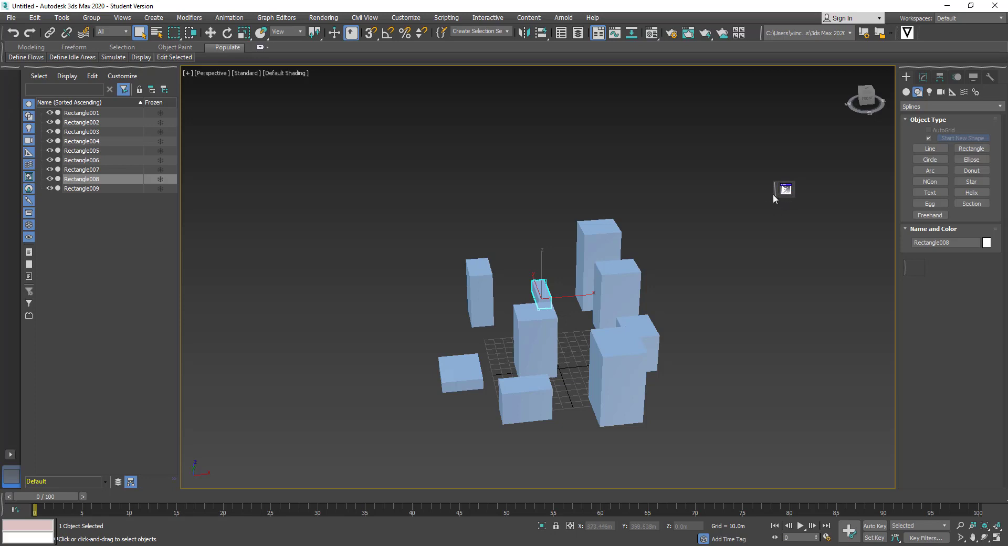
- Change the macro button on the custom toolbar to a text button labelled Auto-Extrude
right_click(785, 191)
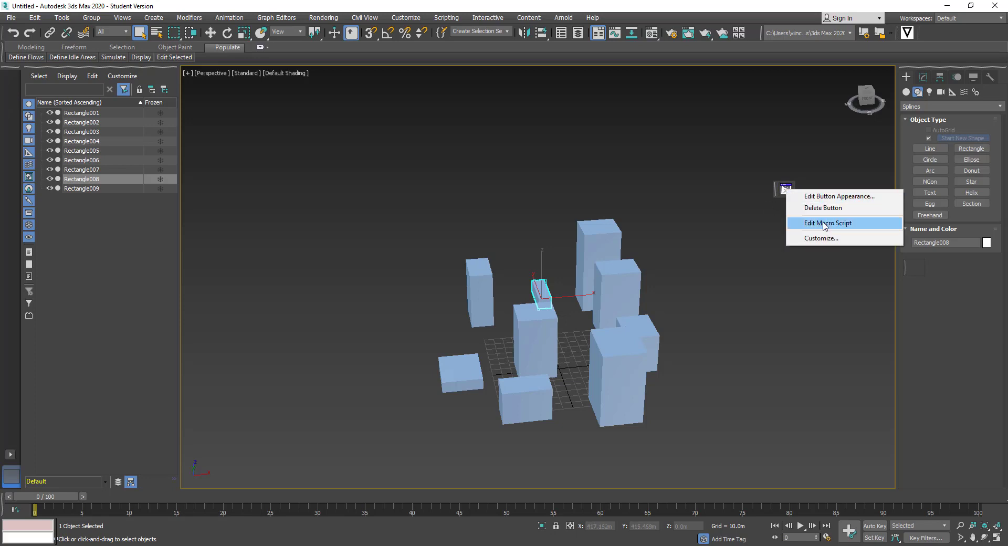
left_click(824, 202)
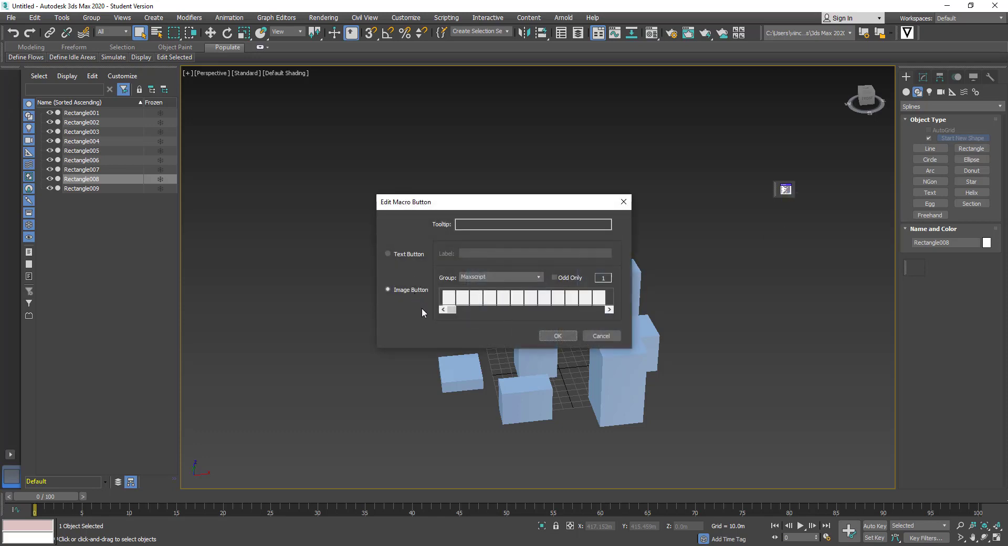
left_click(404, 254)
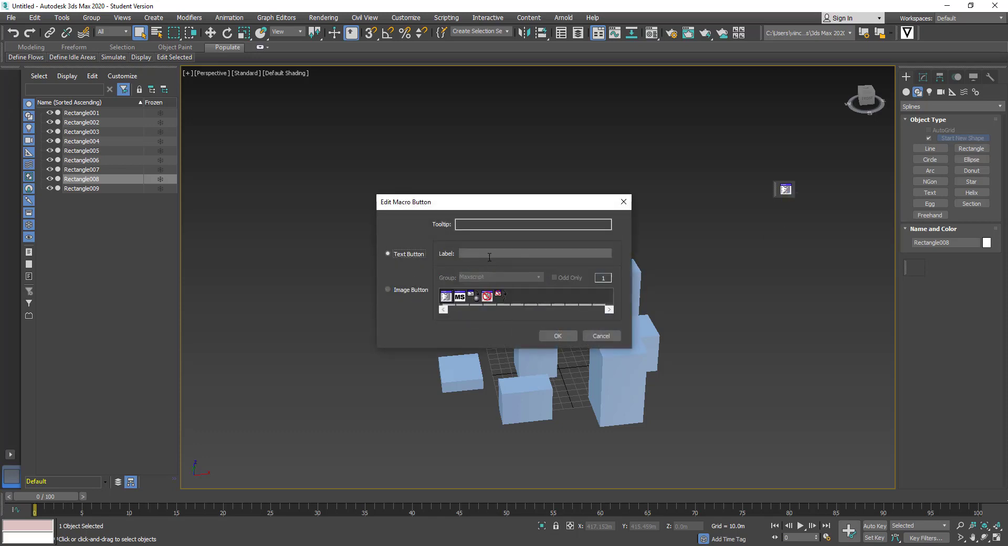
left_click(496, 254)
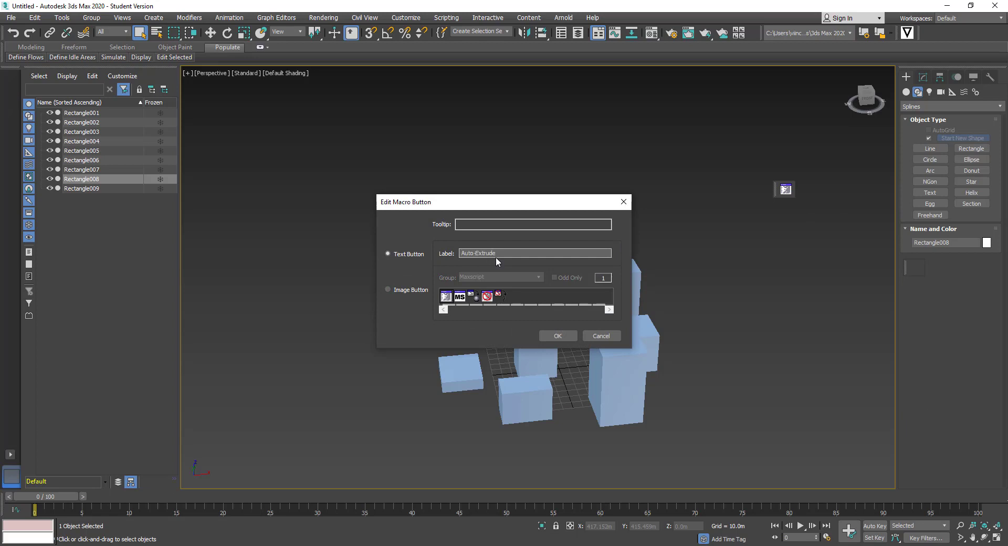
left_click(558, 337)
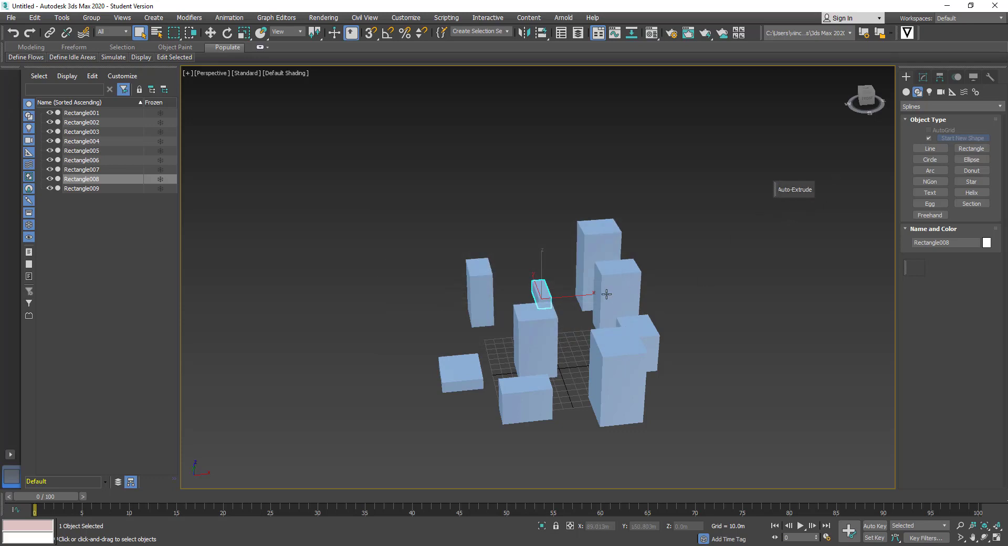
middle_click_drag(493, 218, 524, 227)
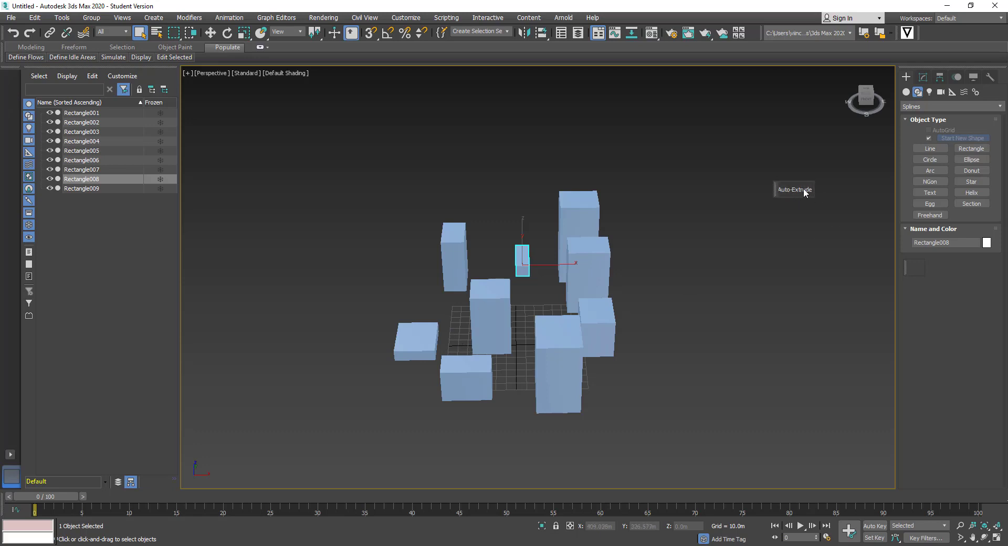
- Start a new empty scene, clearing all the existing buildings
left_click(6, 17)
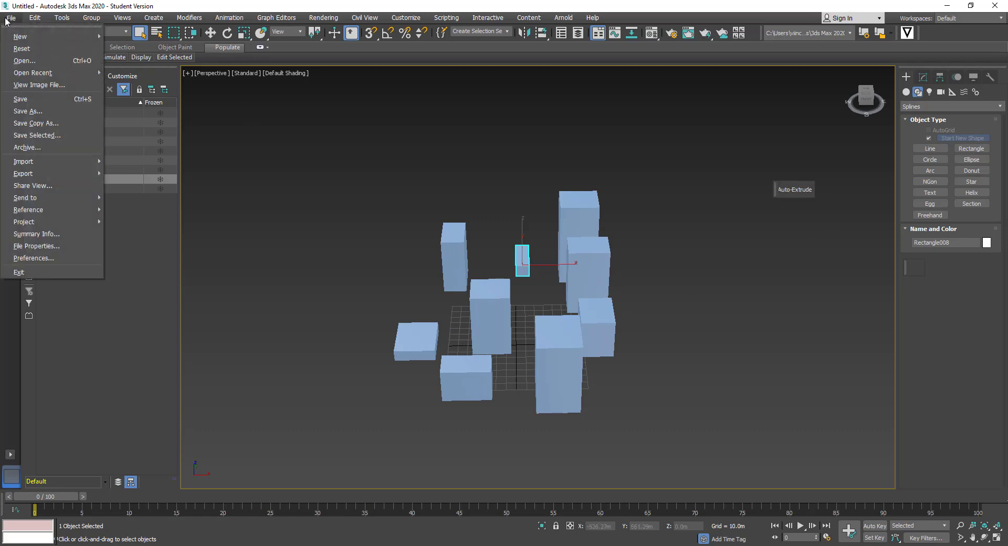
left_click(189, 18)
left_click(11, 17)
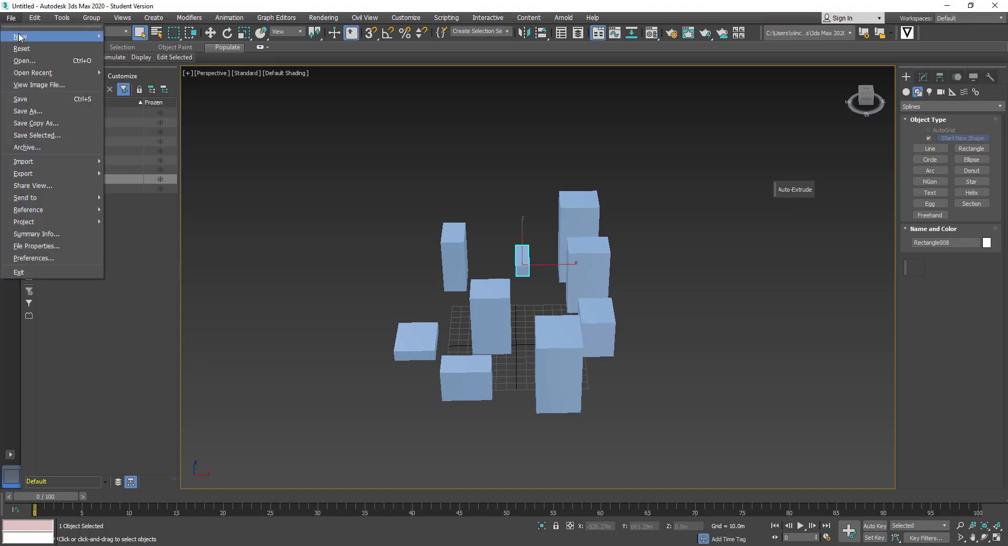
mouse_move(53, 36)
left_click(138, 38)
left_click(497, 295)
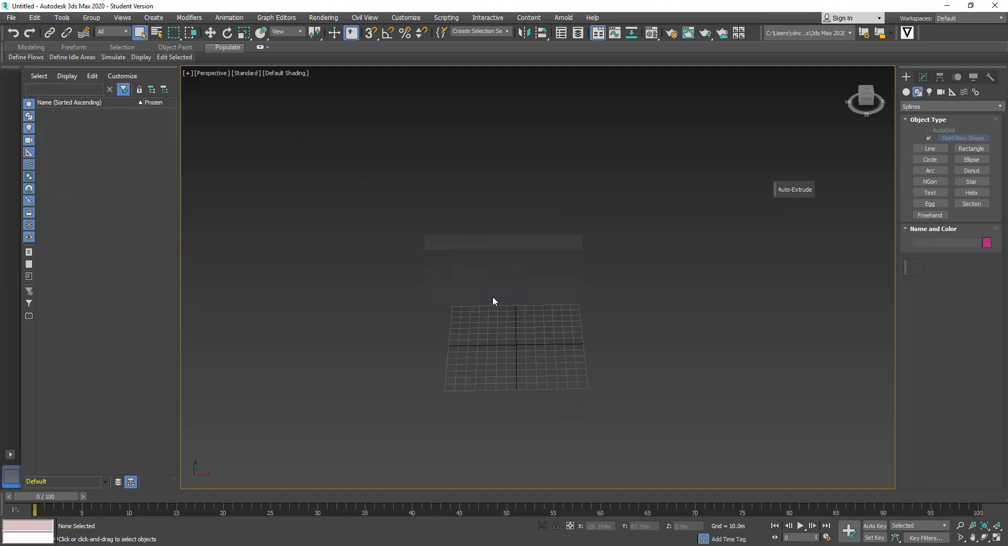
left_click(11, 17)
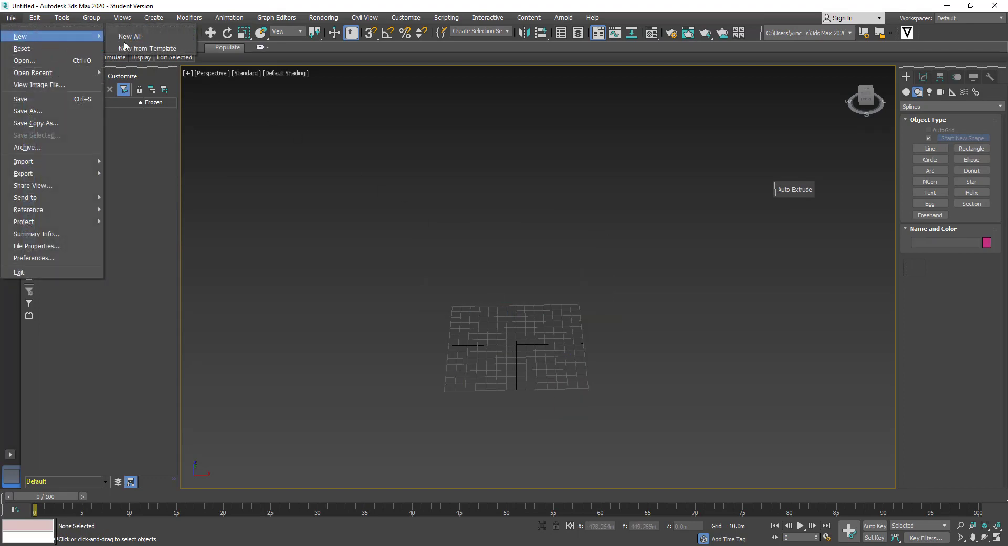
key("Escape")
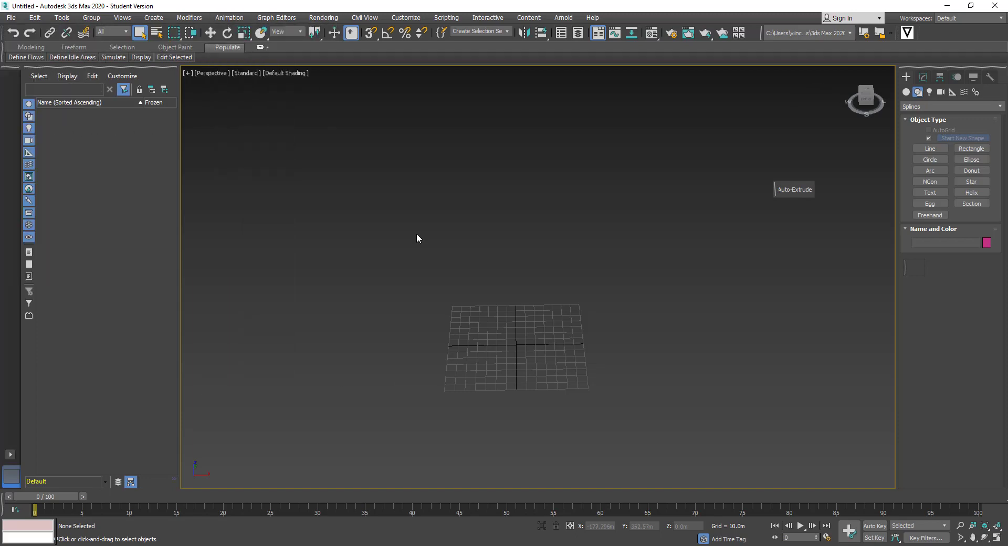
- Import the drawing basemap _test 3.dwg with the AutoCAD primitives derived by Entity
left_click(11, 18)
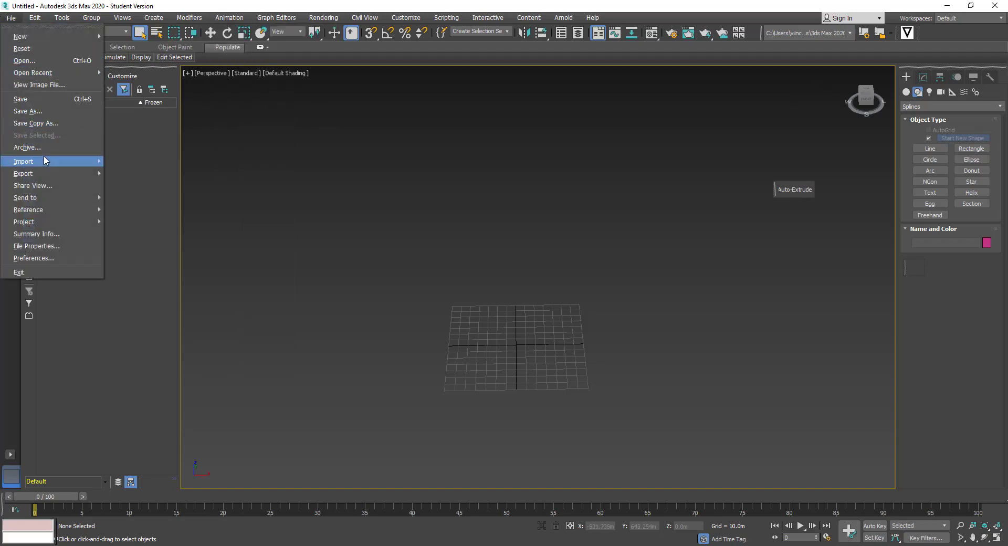
mouse_move(52, 161)
left_click(126, 162)
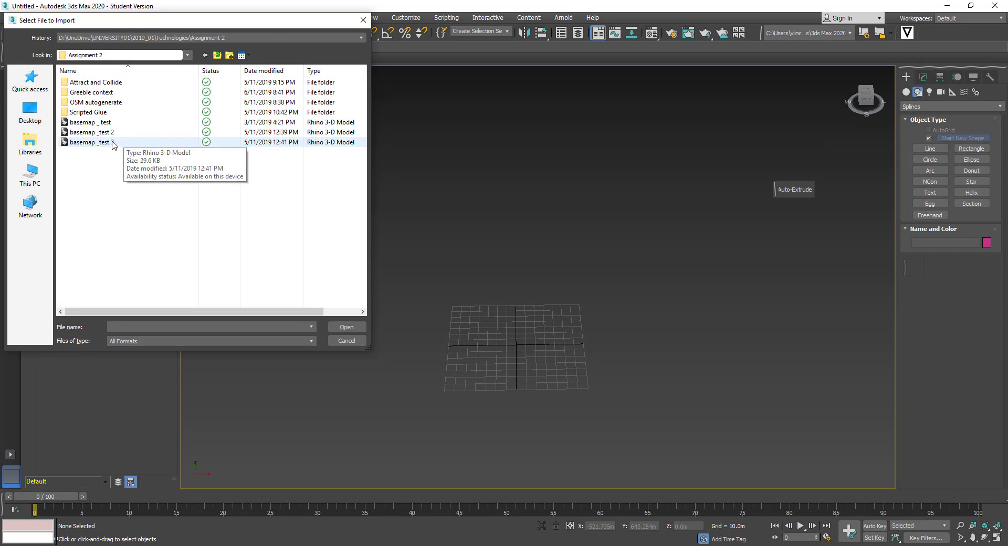
double_click(111, 143)
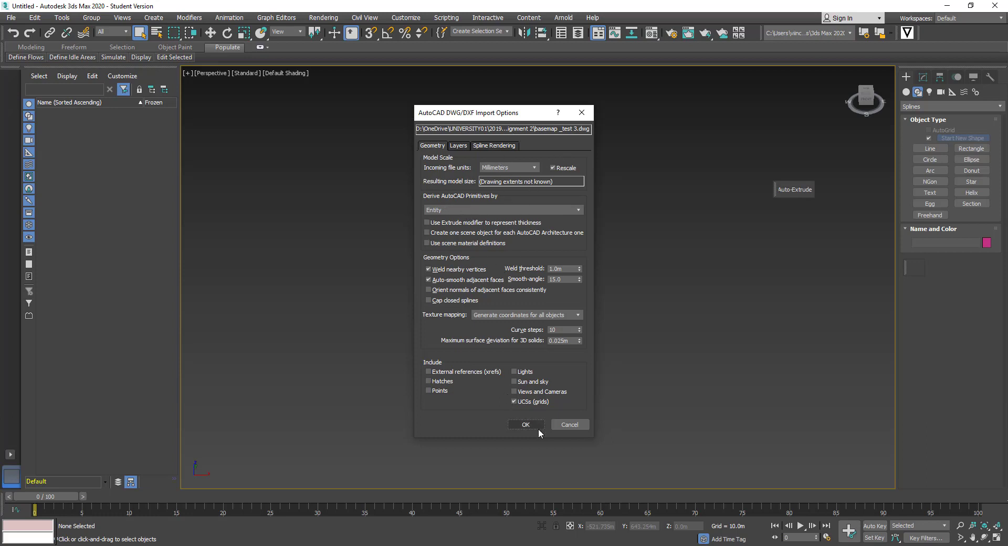
left_click(452, 209)
left_click(447, 261)
left_click(528, 425)
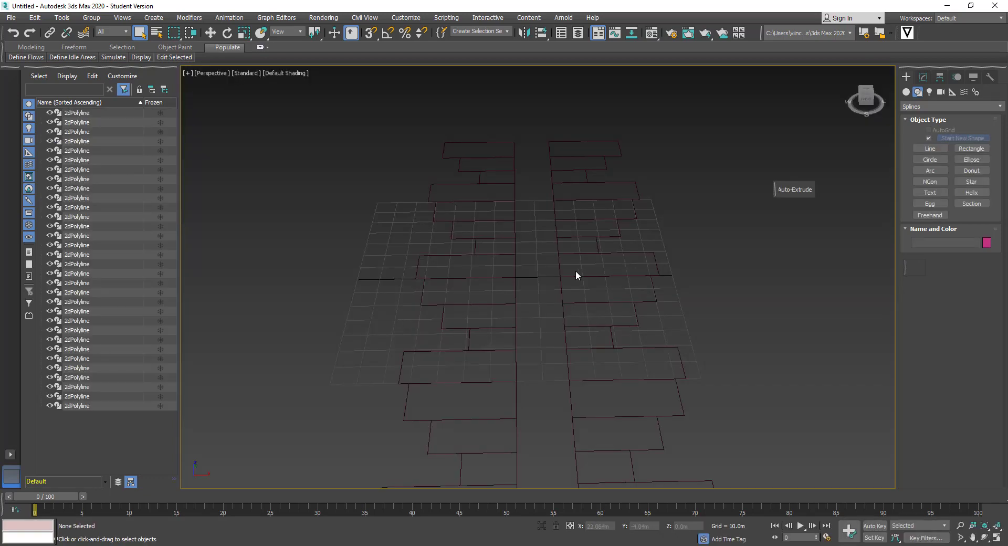
- Examine the imported building footprints along both sides of the central street, checking individual polylines
left_click(655, 260)
scroll(655, 264, "down", 3)
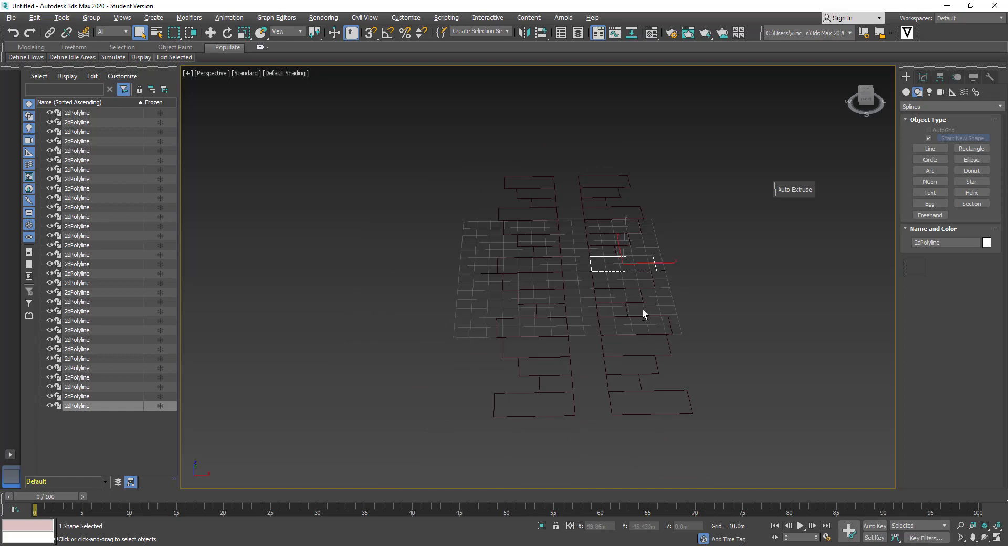
middle_click_drag(644, 314, 610, 317, "alt")
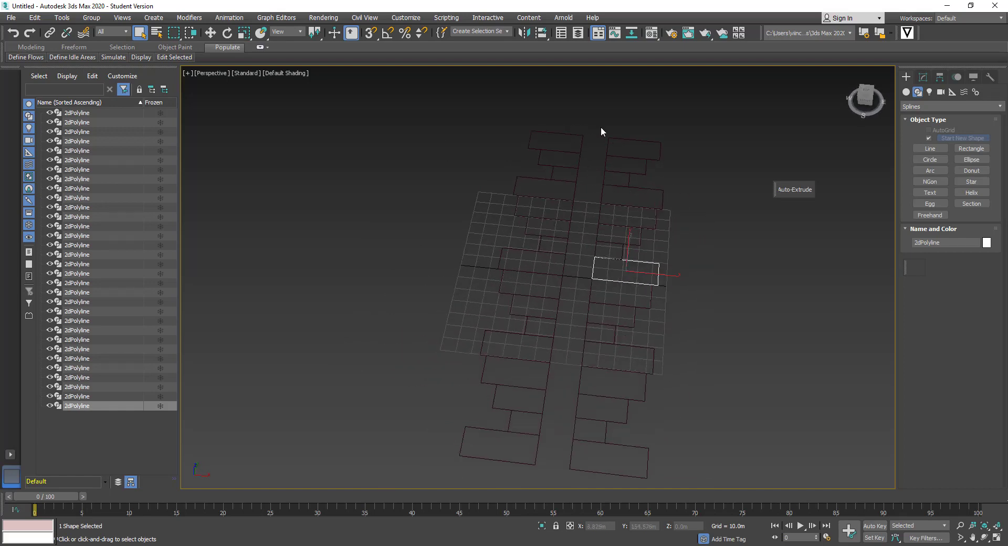
left_click(583, 437)
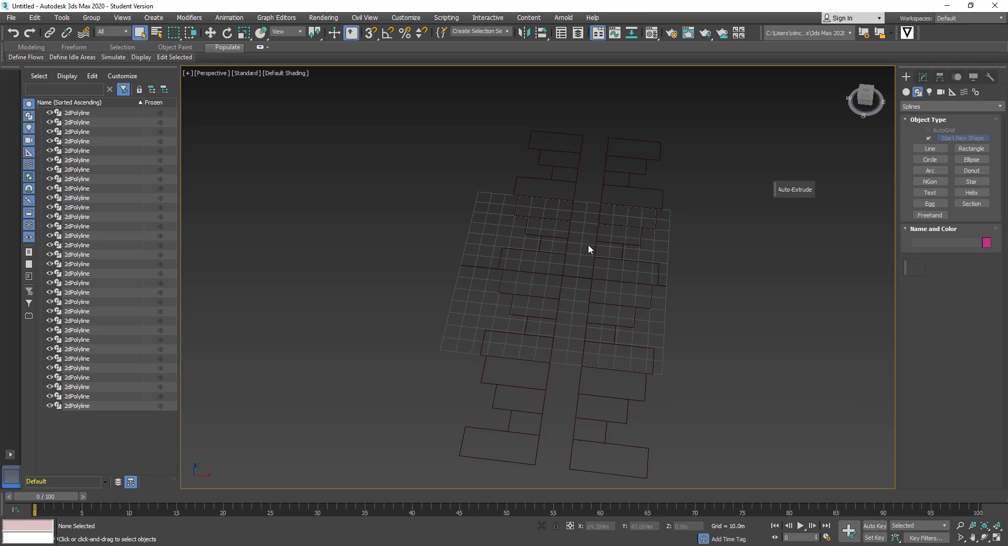
left_click(659, 158)
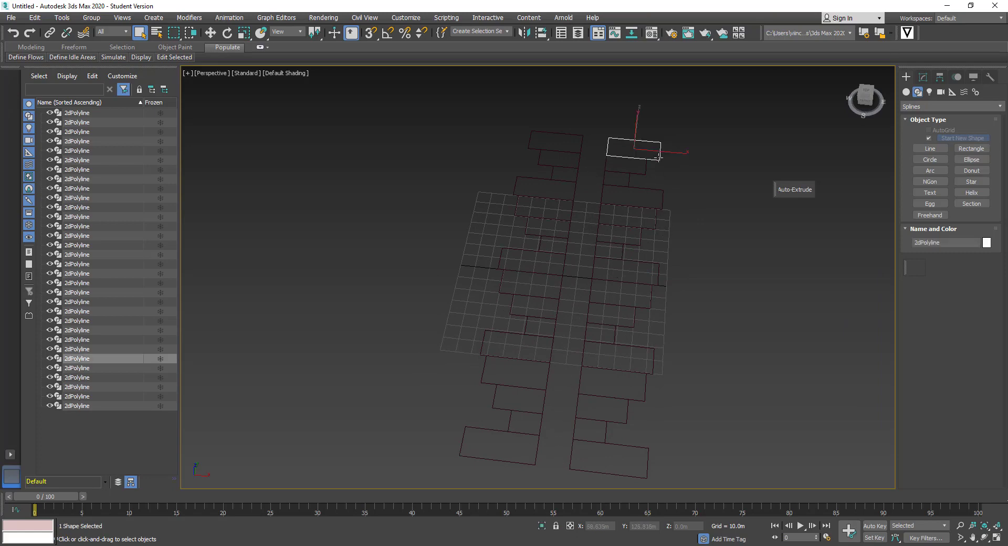
middle_click_drag(587, 254, 628, 178, "alt")
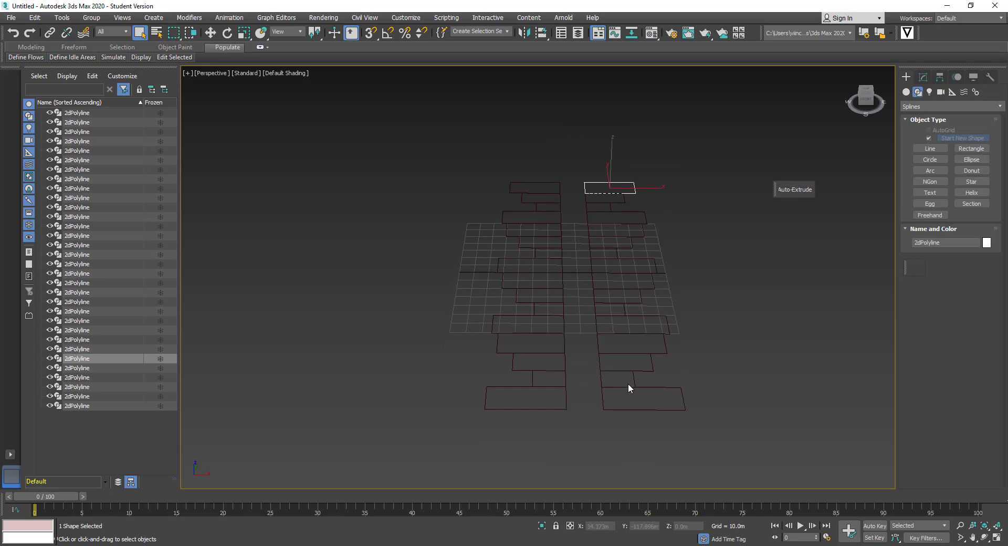
left_click(582, 149)
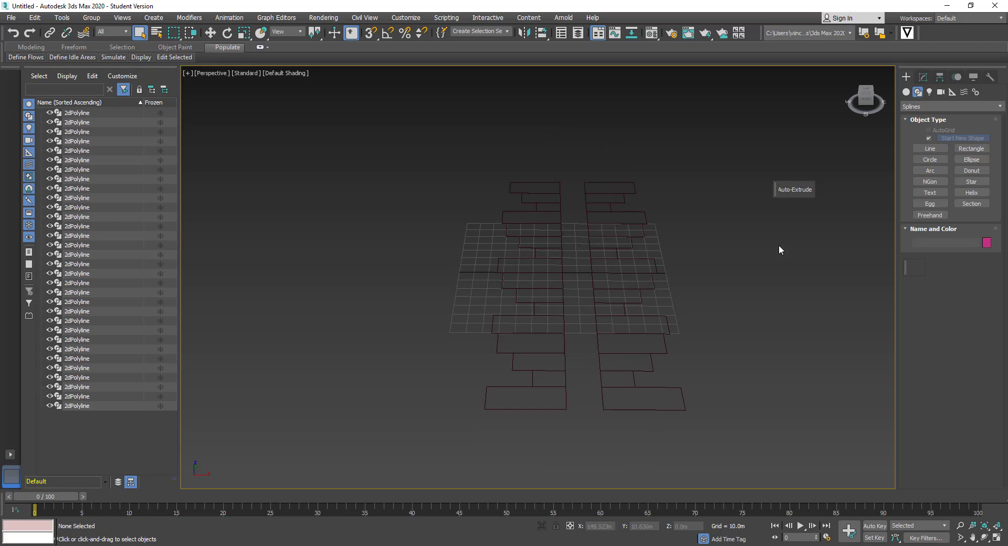
- Run Auto-Extrude on the nearest end footprint of each row and on the following four footprints along one row
left_click(638, 410)
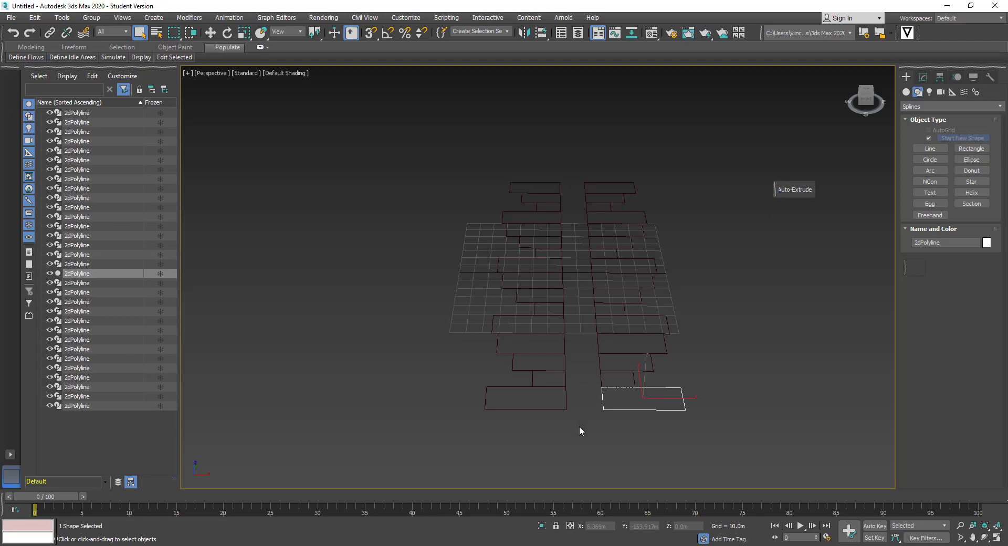
left_click(565, 401)
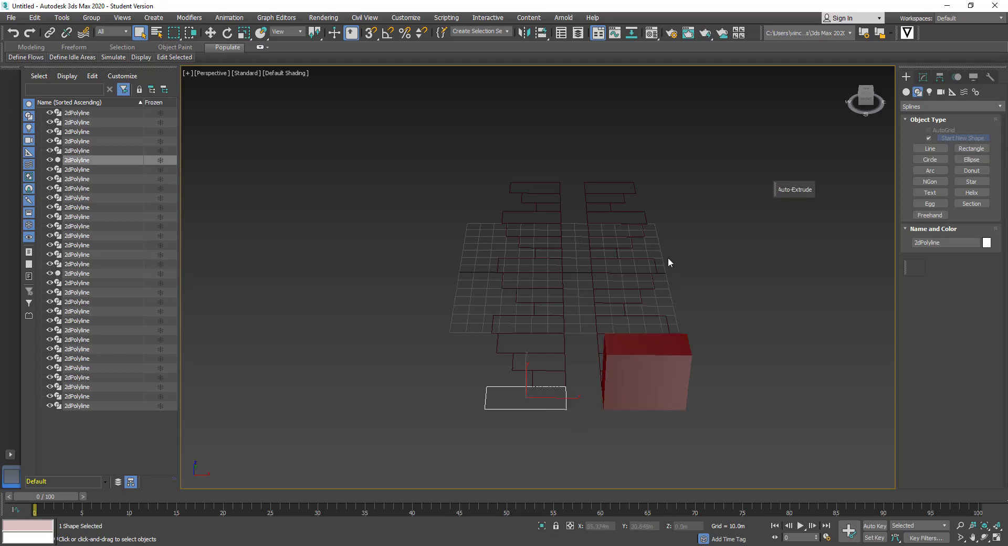
middle_click_drag(675, 303, 439, 313, "alt")
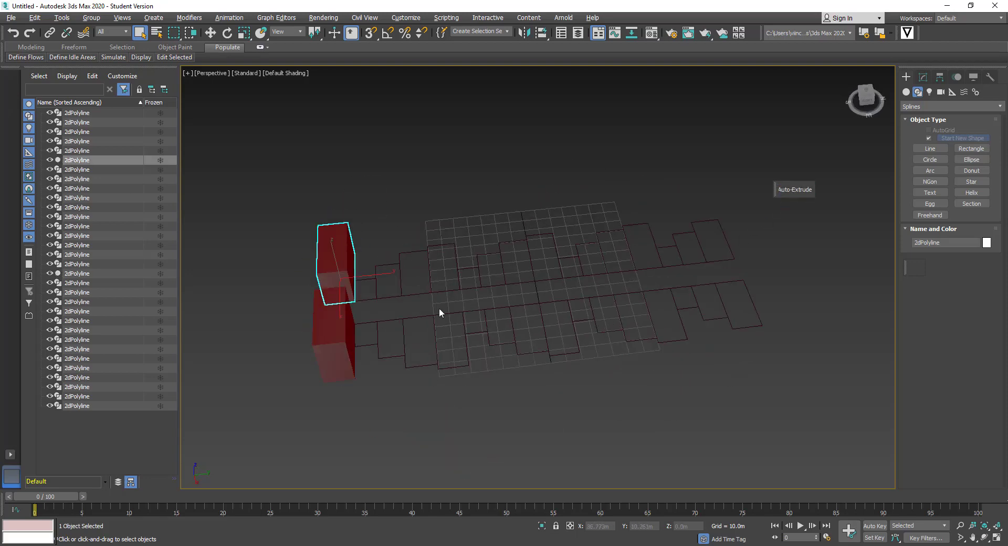
left_click(366, 297)
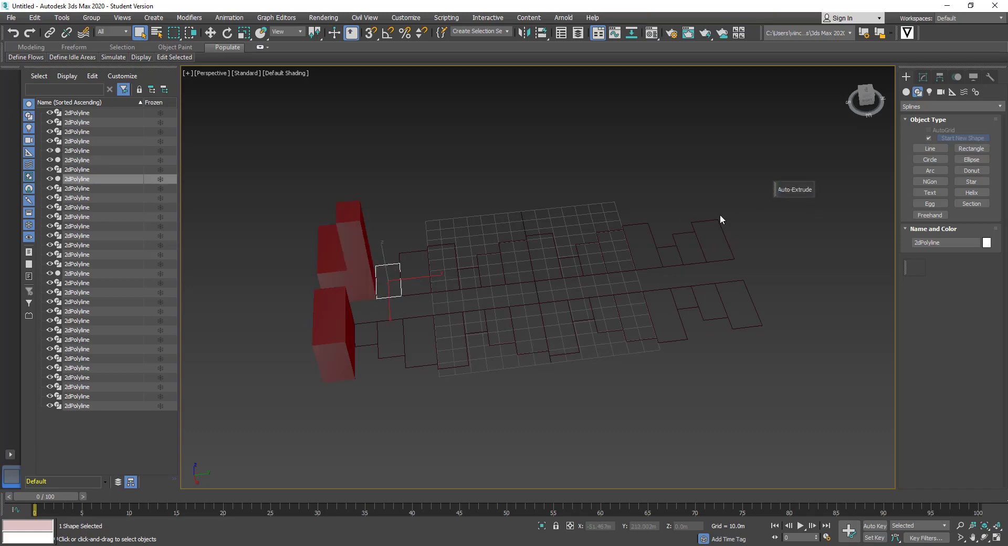
left_click(429, 294)
left_click(789, 194)
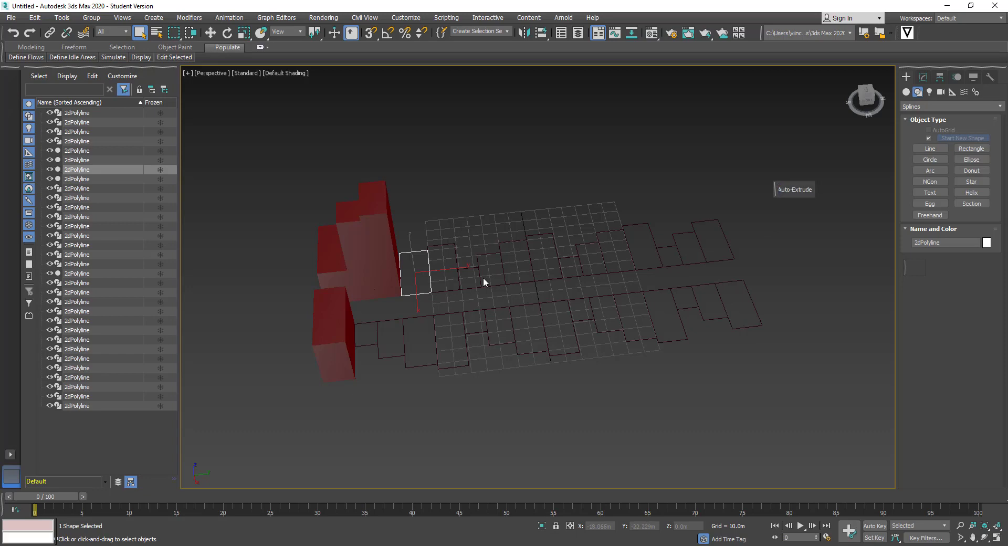
left_click(447, 291)
left_click(794, 193)
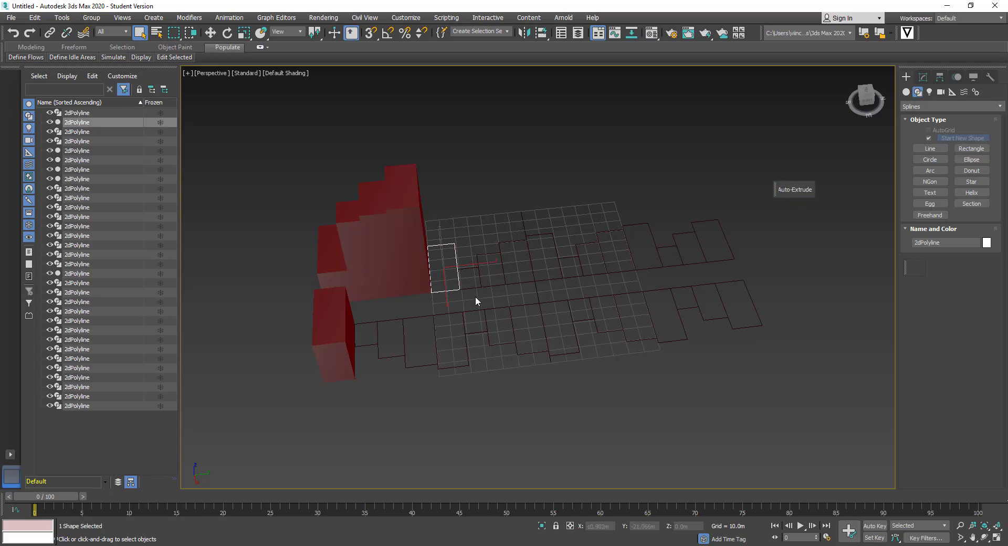
left_click(473, 277)
- Turn on Edged Faces in the viewport and run Auto-Extrude on the next six footprints along the partly extruded row
left_click(284, 73)
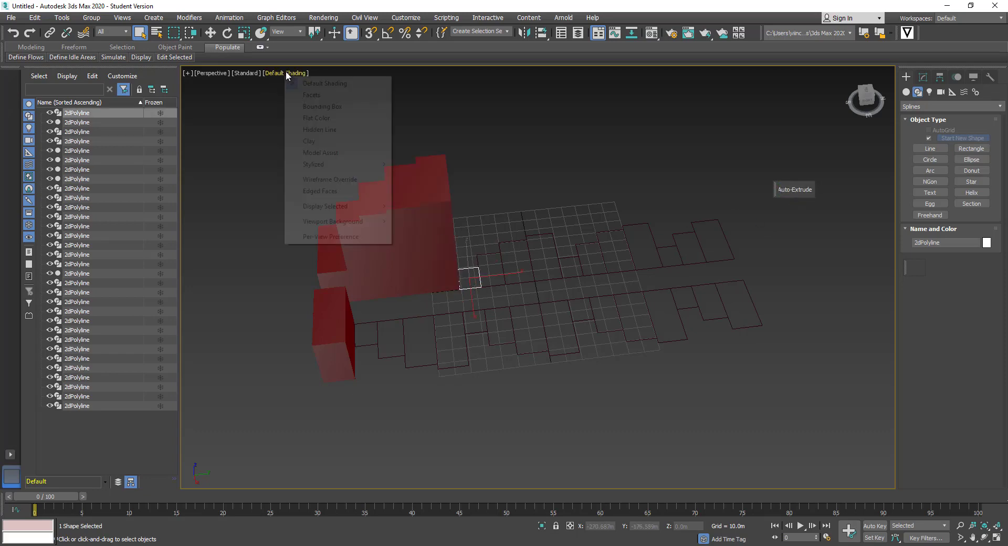
left_click(318, 191)
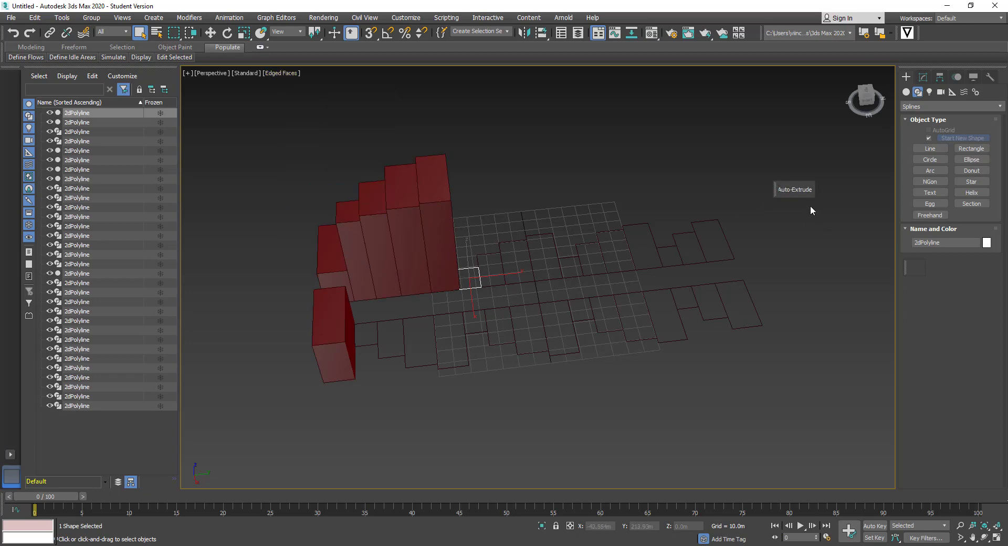
left_click(496, 279)
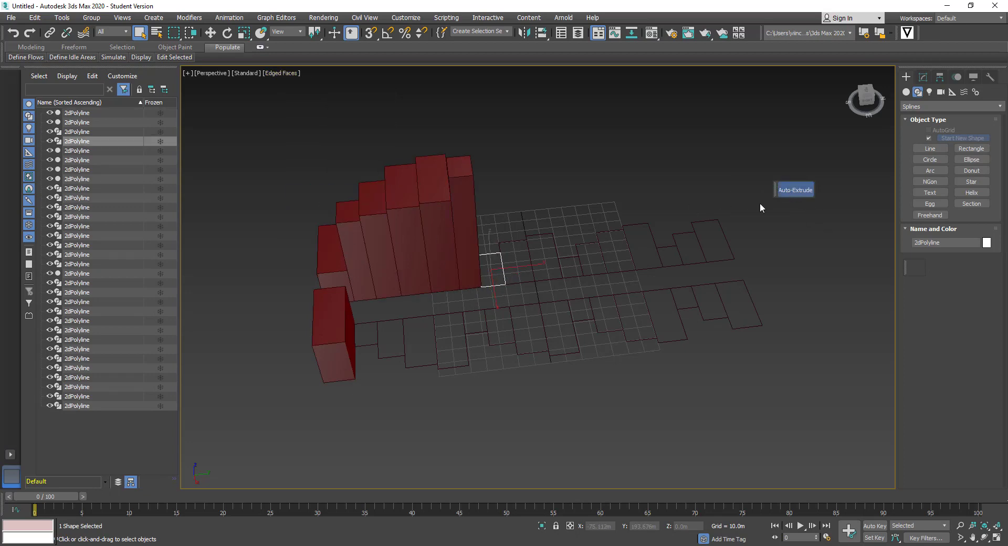
left_click(521, 284)
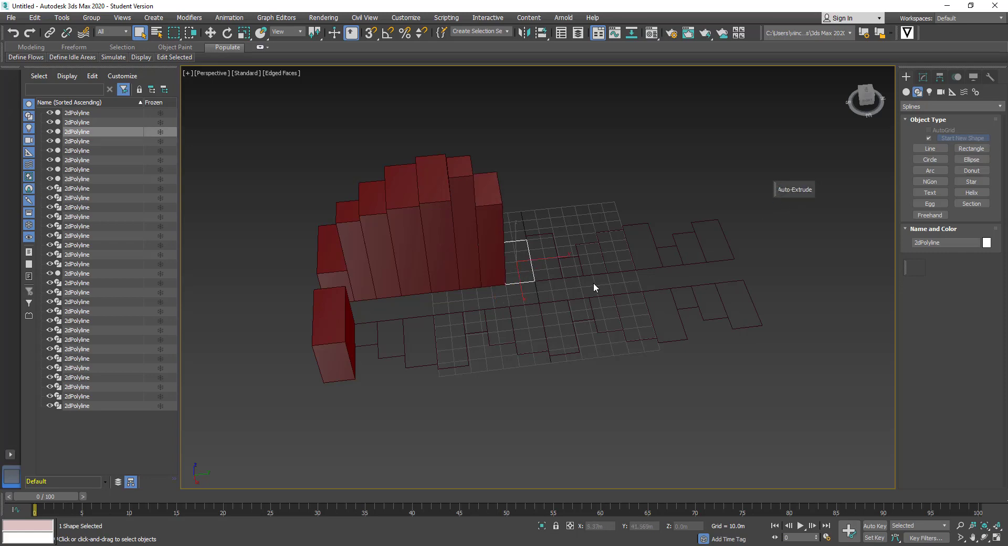
left_click(548, 273)
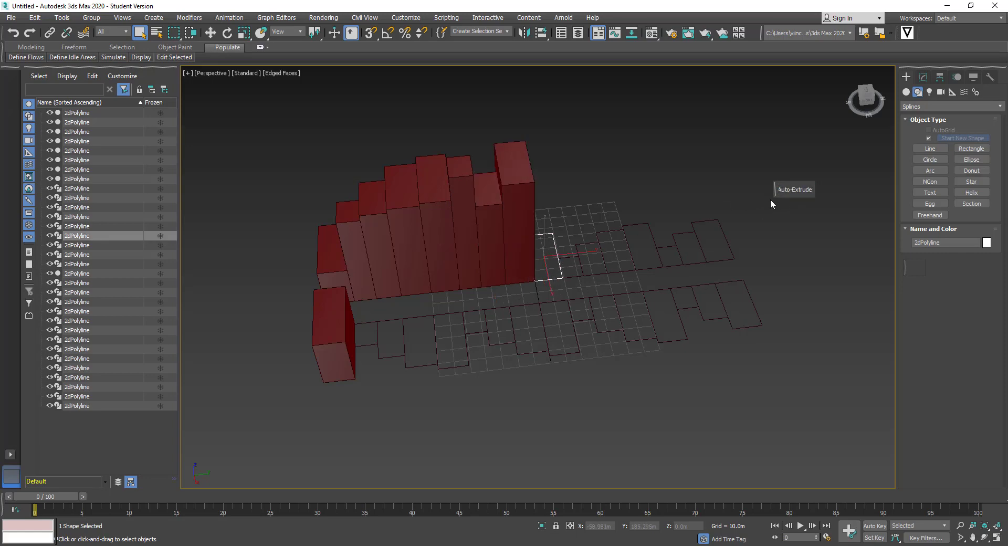
left_click(576, 275)
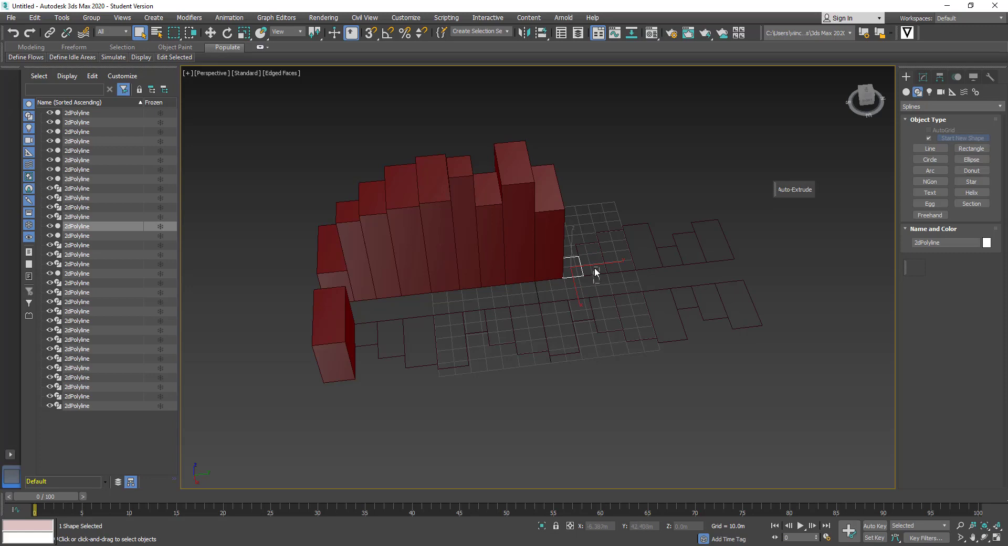
left_click(595, 267)
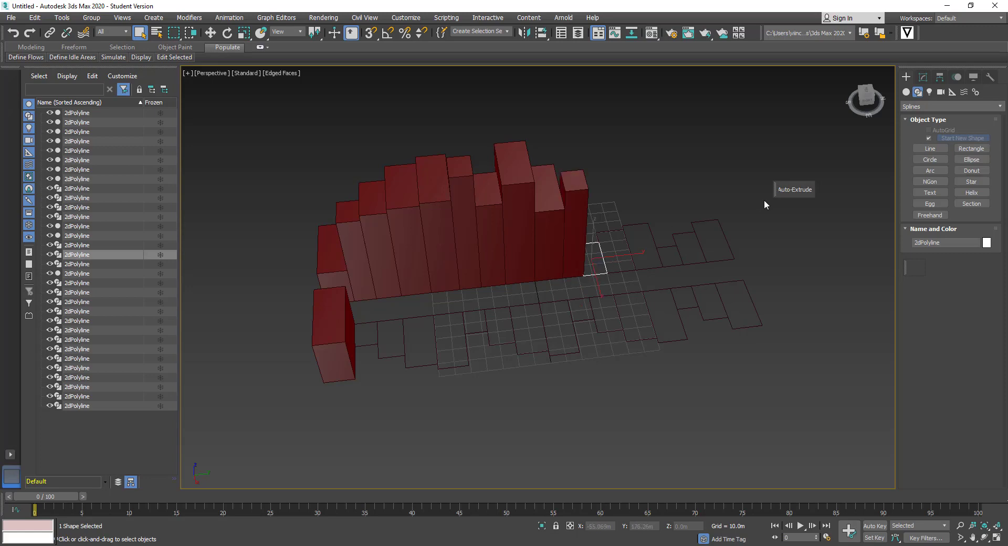
- Run Auto-Extrude individually on the last five flat footprints to complete the first row of buildings
left_click(623, 262)
left_click(650, 265)
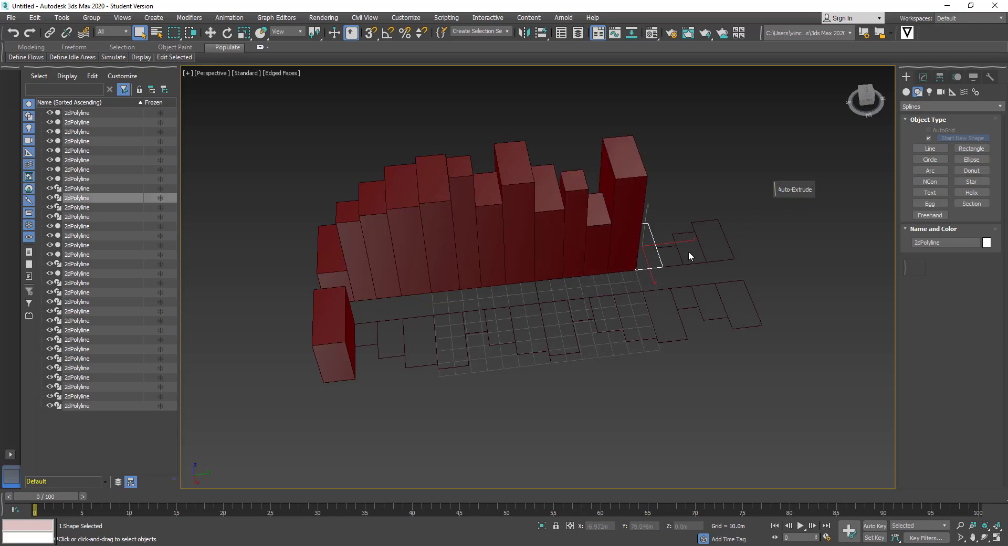
left_click(672, 263)
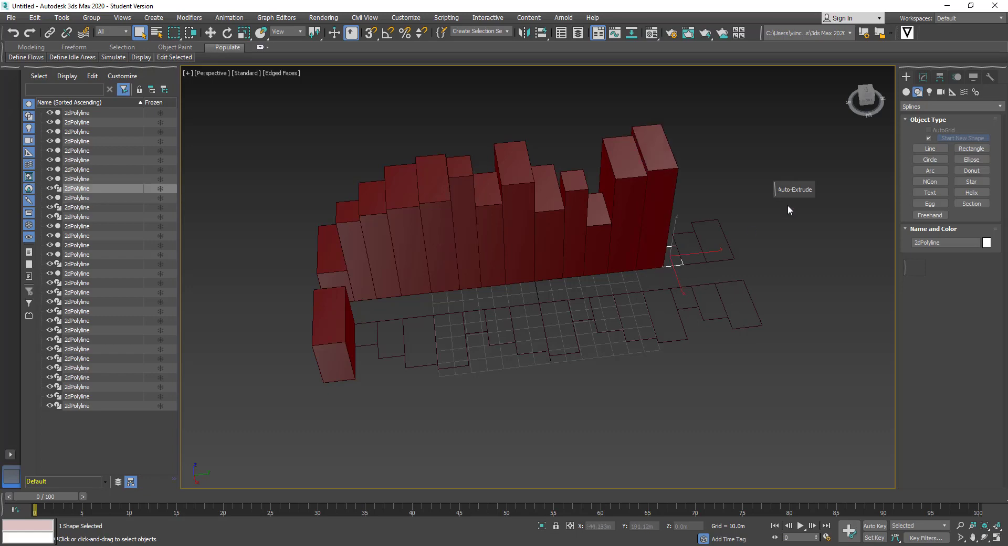
left_click(694, 255)
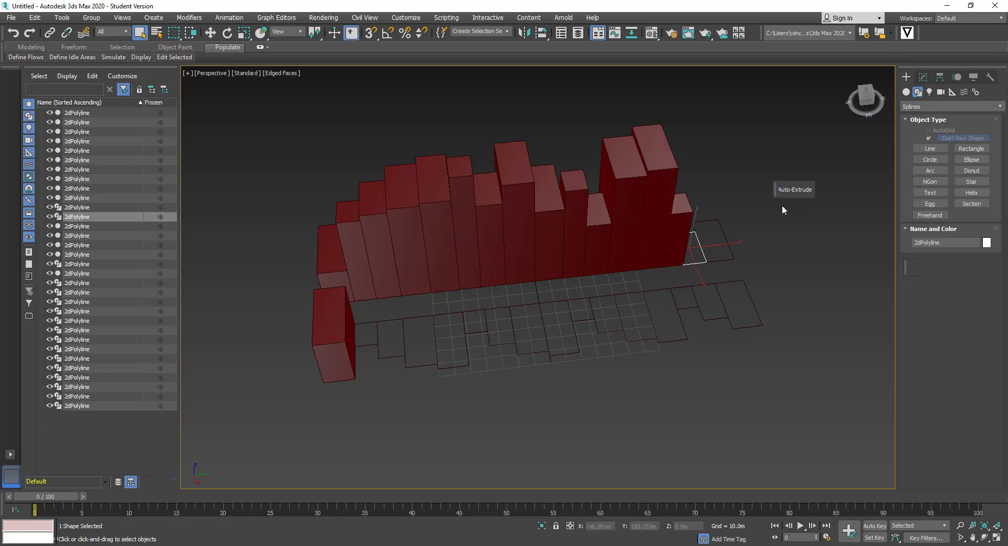
left_click(721, 257)
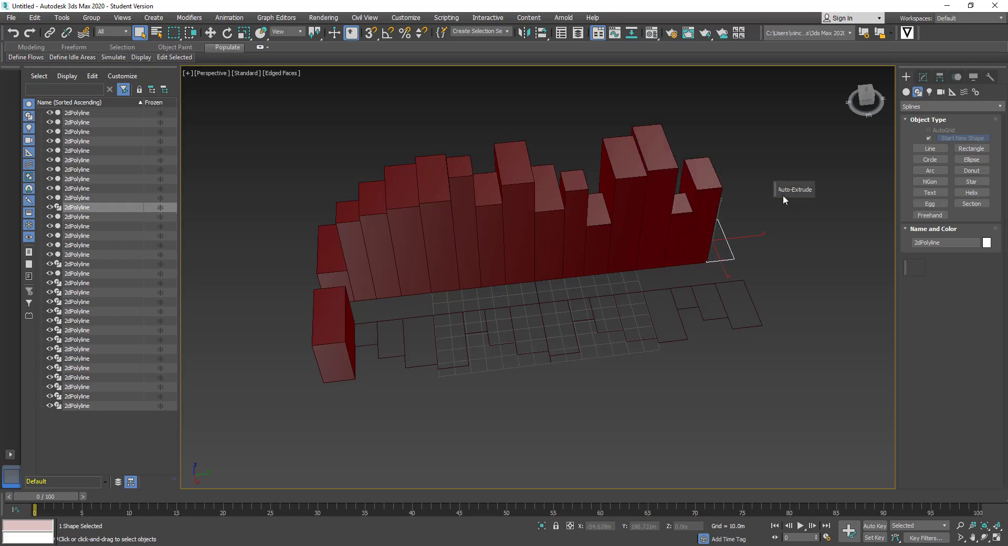
- Run Auto-Extrude one by one on the four footprints at the far end of the second row
left_click_drag(764, 282, 737, 296)
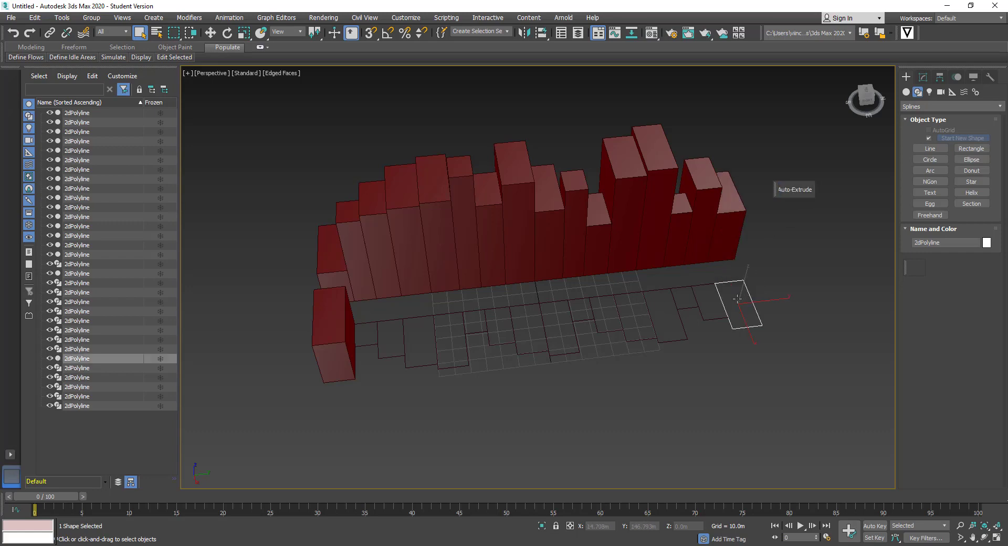
left_click(711, 318)
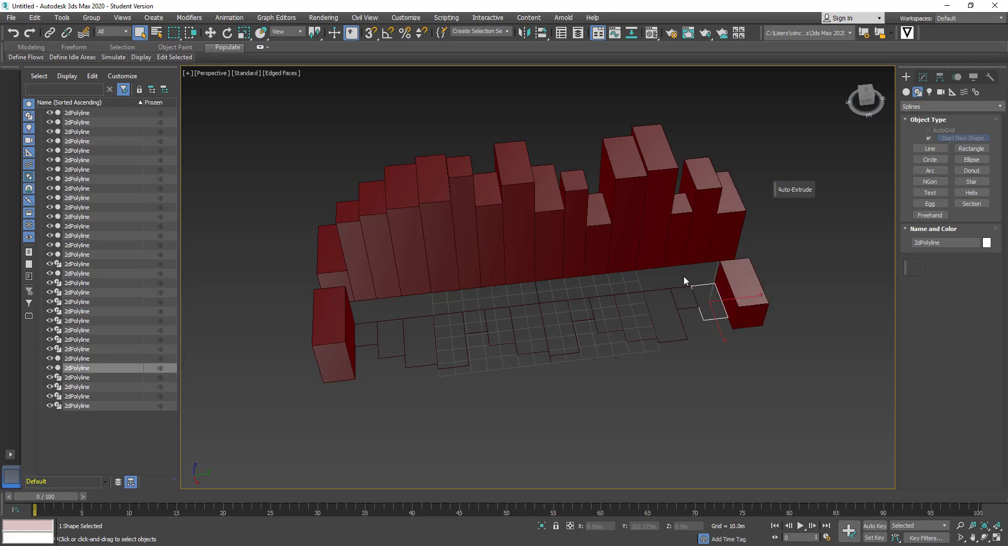
left_click(679, 294)
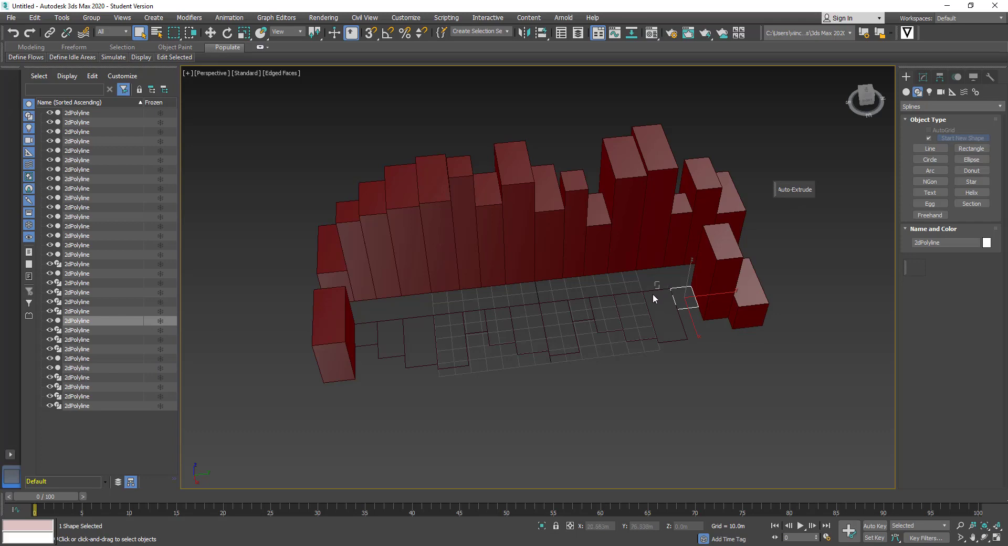
left_click(656, 295)
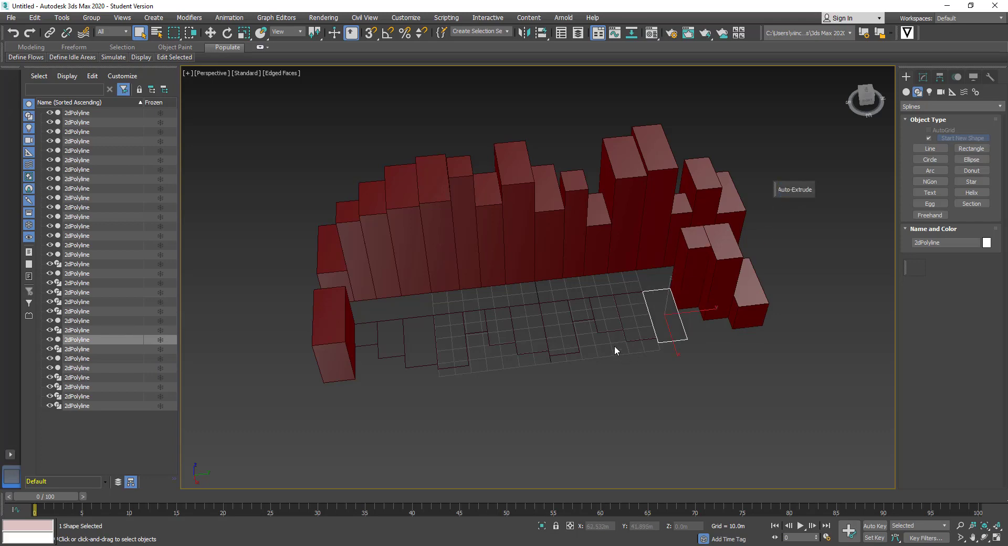
- Try to run Auto-Extrude on three adjacent footprints of the second row at once, dismissing the script dialogs and editor
left_click_drag(612, 349, 589, 306)
left_click(639, 358)
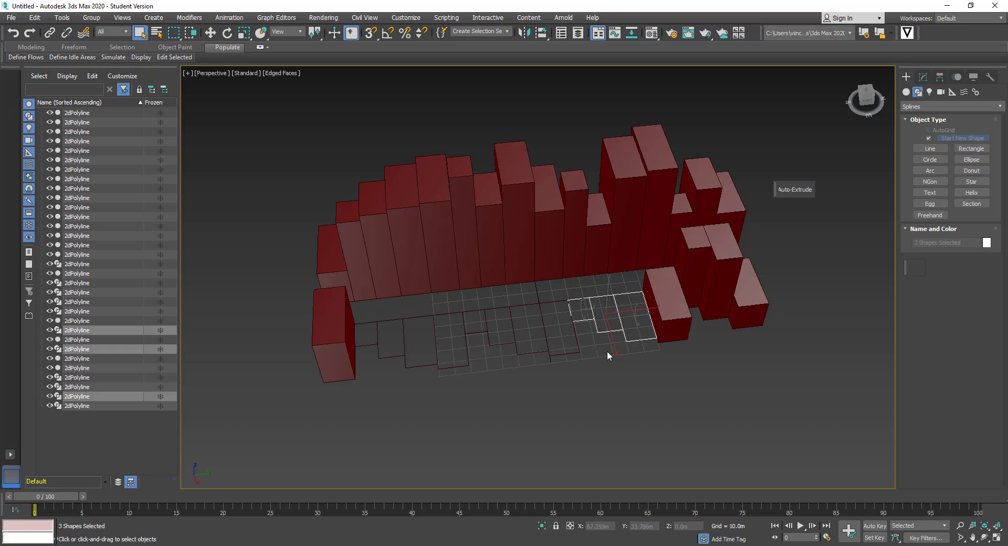
left_click(794, 188)
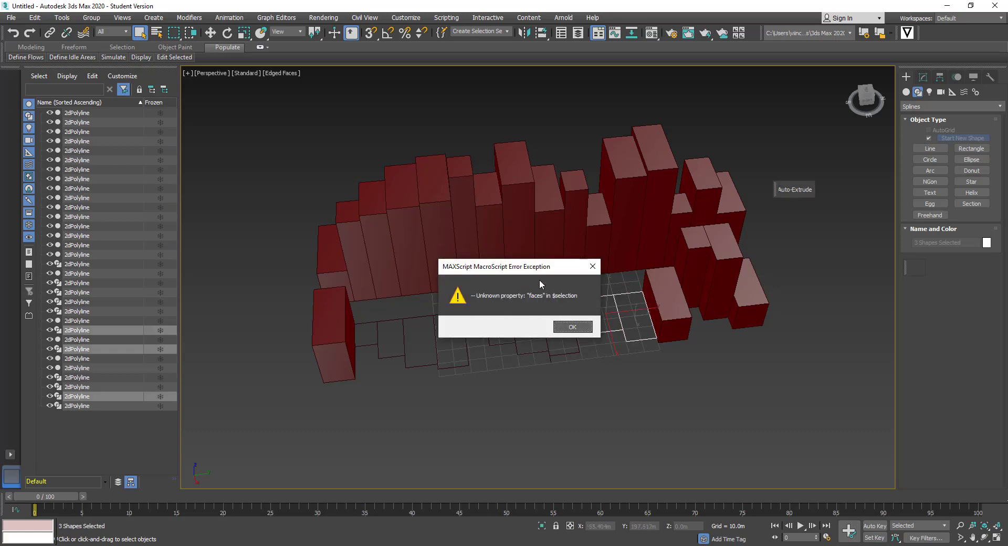
left_click(573, 328)
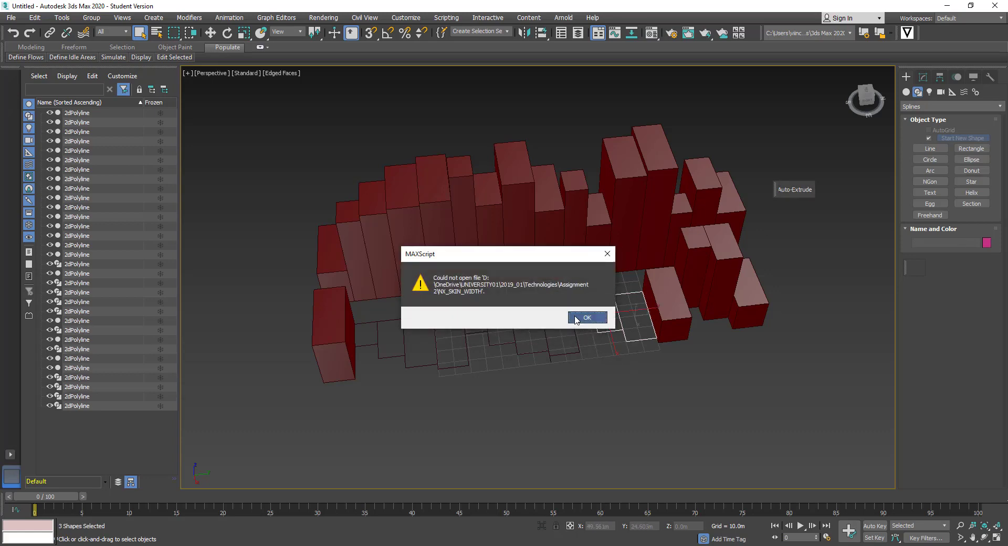
left_click(576, 318)
left_click(416, 112)
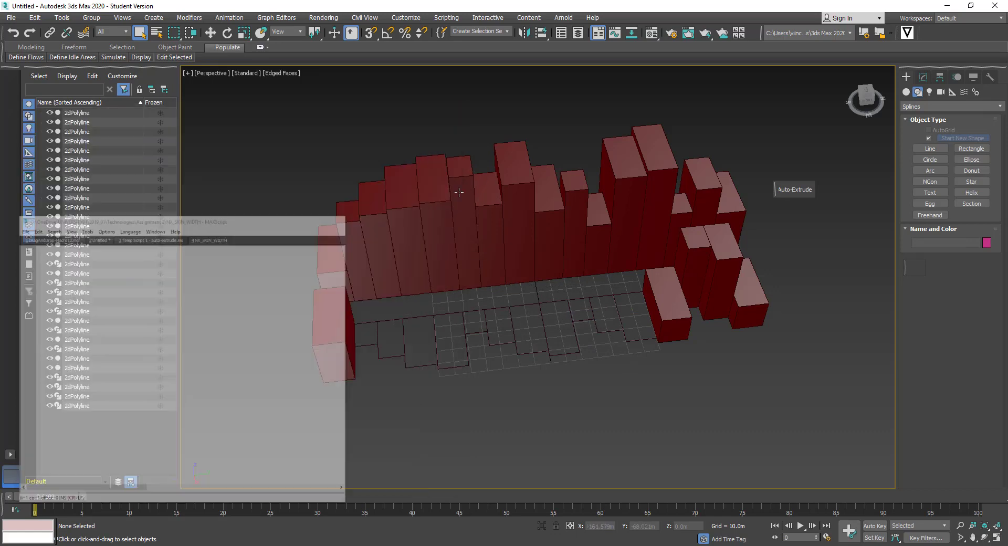
left_click(637, 345)
left_click(638, 368)
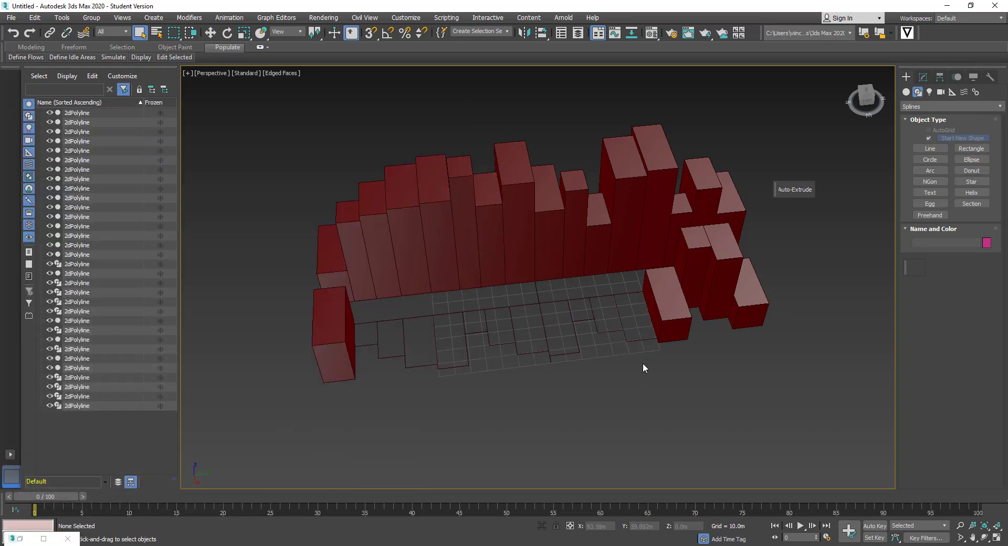
- Run Auto-Extrude separately on the next five footprints of the second row, continuing from its extruded far-end group
left_click(650, 340)
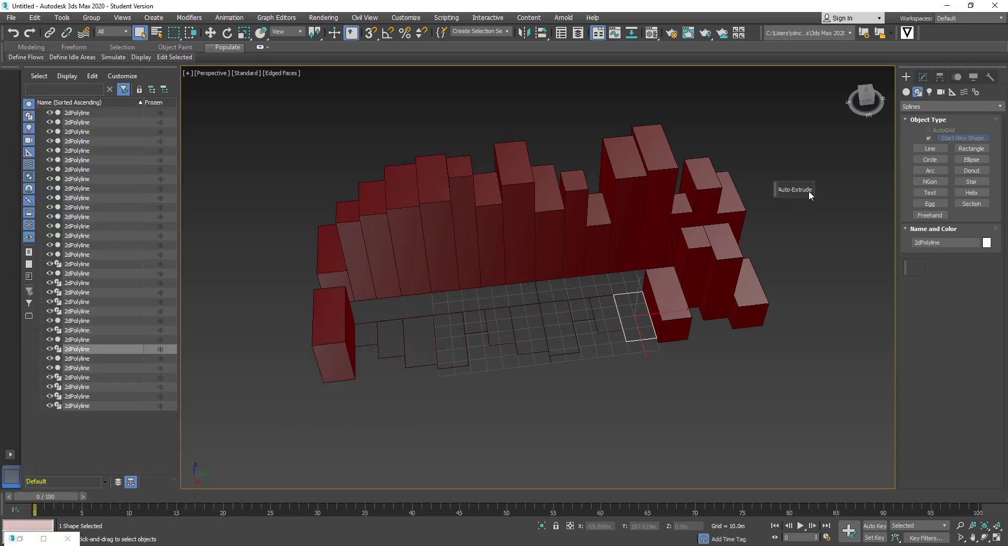
left_click(609, 327)
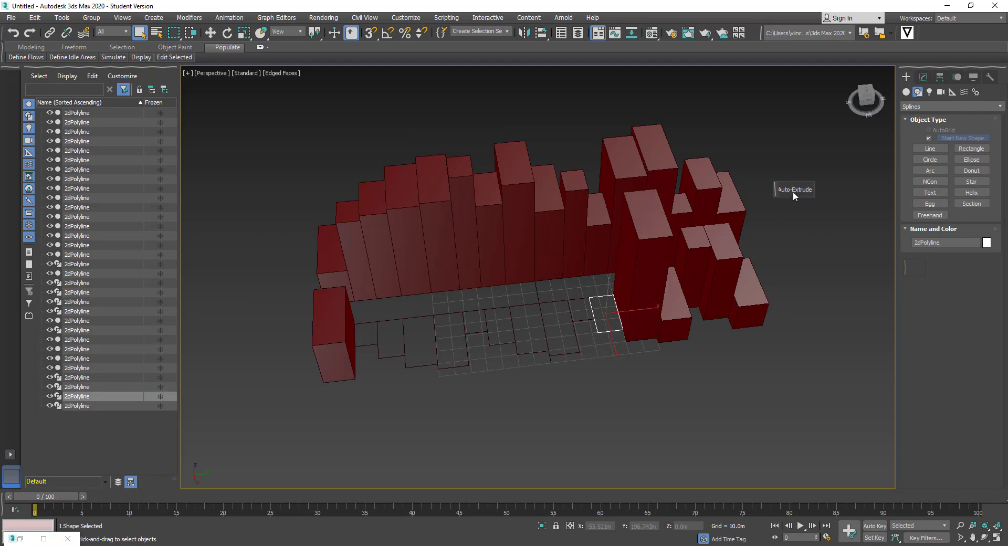
left_click(585, 325)
left_click(574, 353)
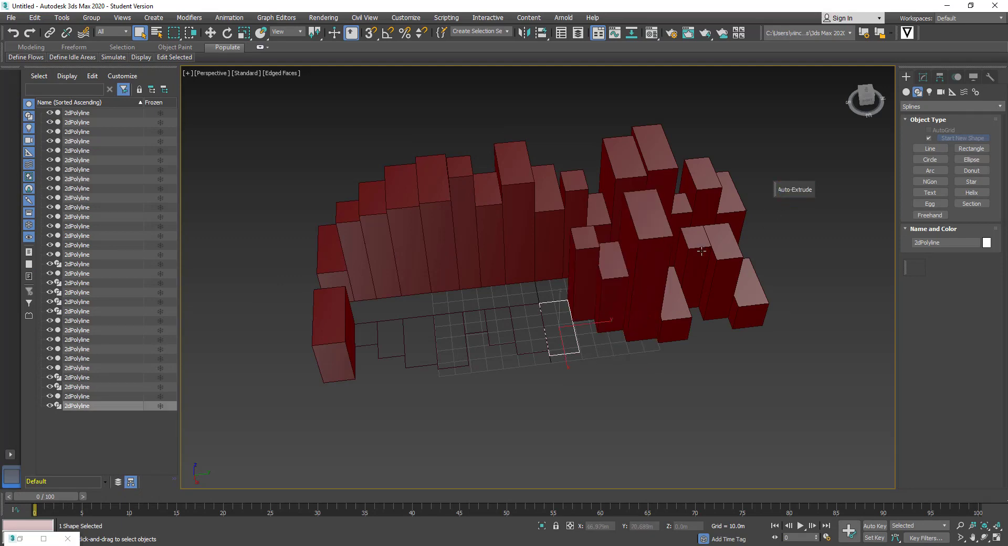
left_click_drag(535, 366, 515, 347)
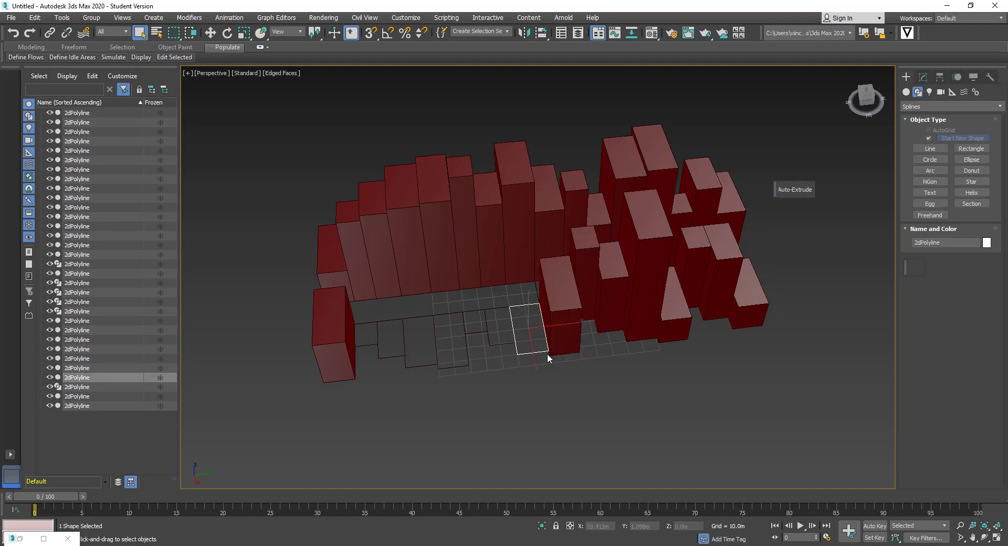
- Run Auto-Extrude on each of the six remaining flat footprints to complete the second row
left_click(500, 342)
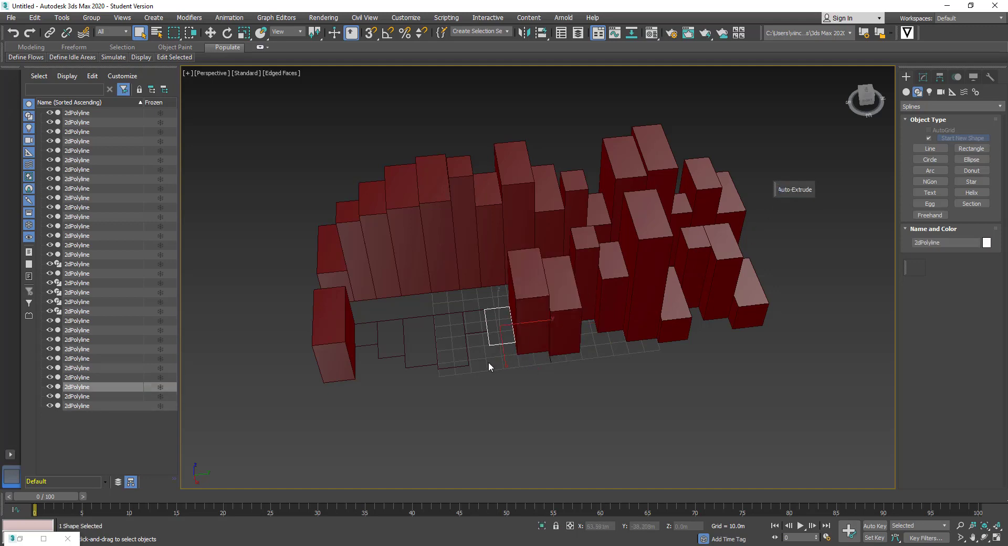
left_click(459, 360)
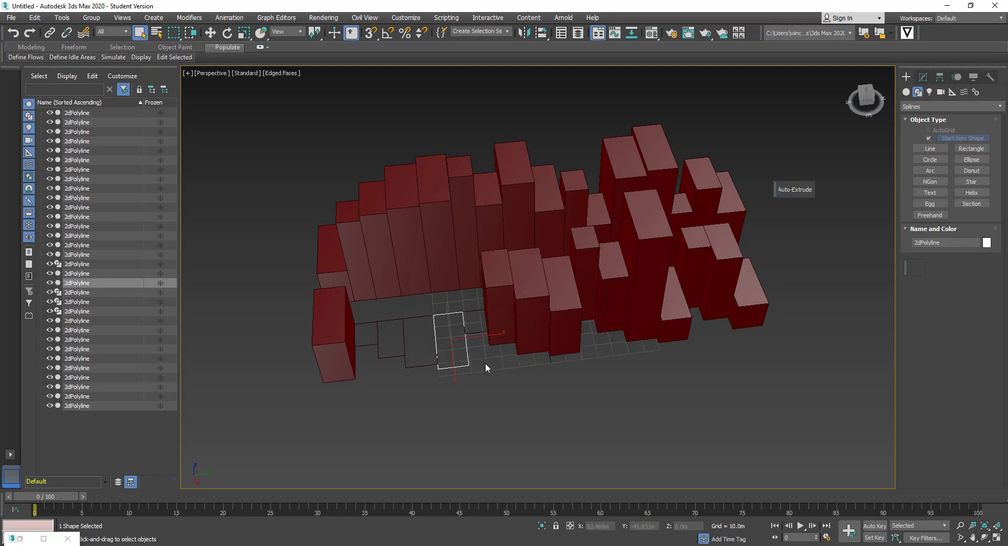
left_click(480, 348)
left_click(482, 328)
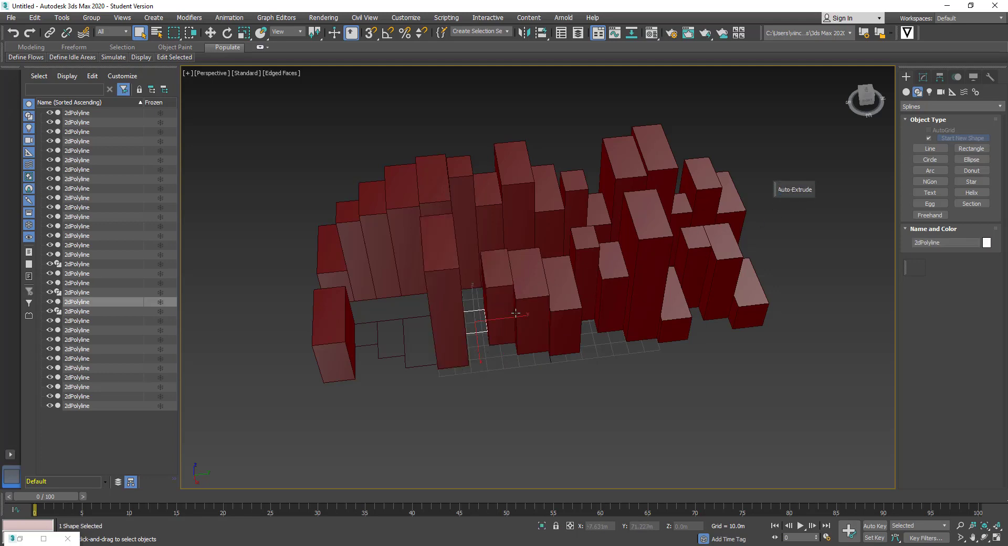
left_click(420, 367)
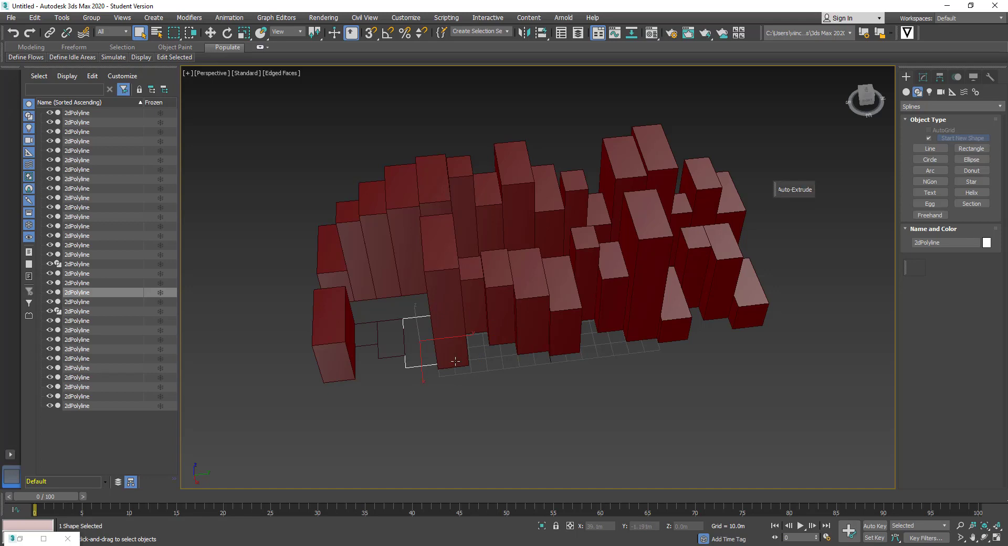
left_click(389, 350)
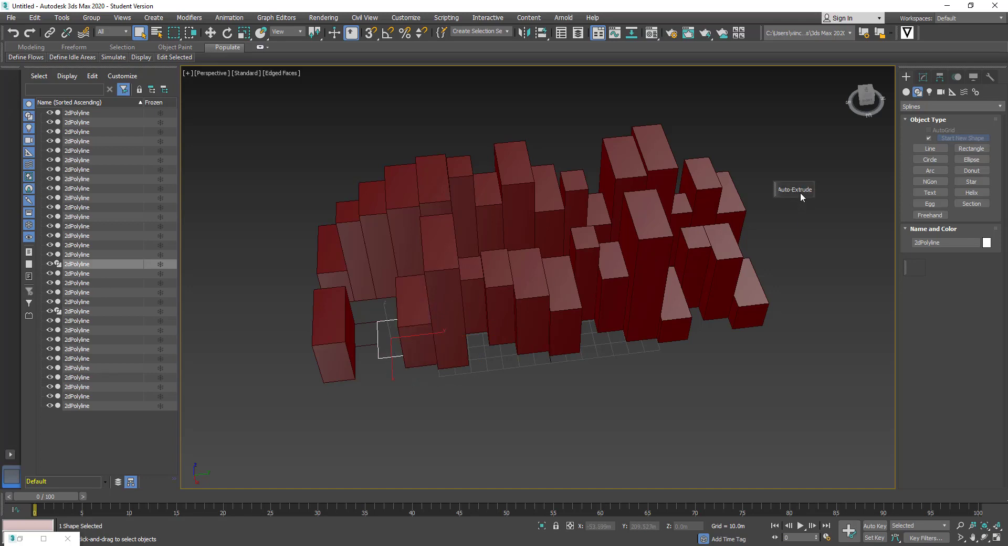
left_click(367, 360)
left_click(362, 343)
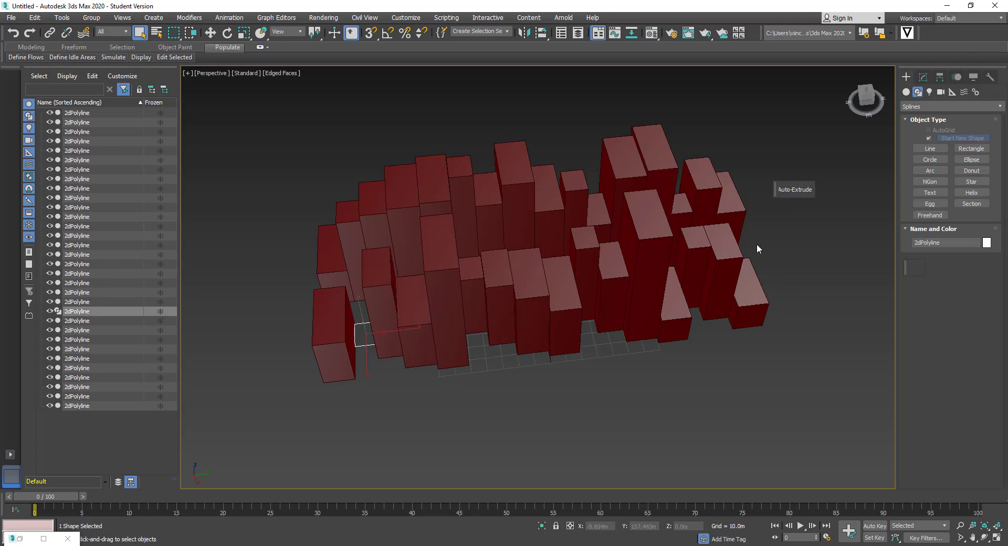
left_click(780, 195)
- Examine the finished buildings from street level between the two rows, from the side and from above
left_click(490, 383)
middle_click_drag(395, 380, 475, 339, "alt")
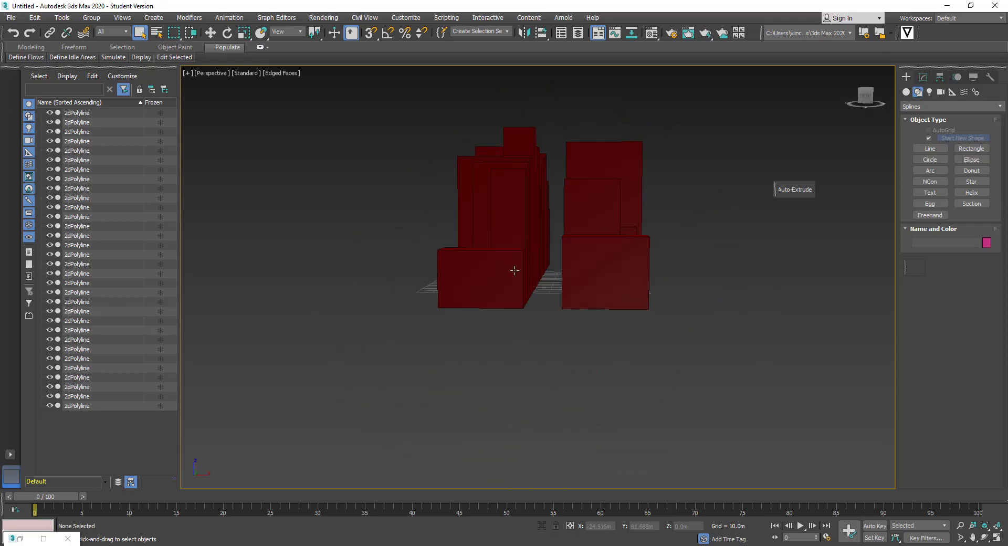
scroll(566, 248, "up", 3)
scroll(565, 248, "up", 5)
middle_click_drag(569, 254, 574, 293)
scroll(575, 292, "up", 4)
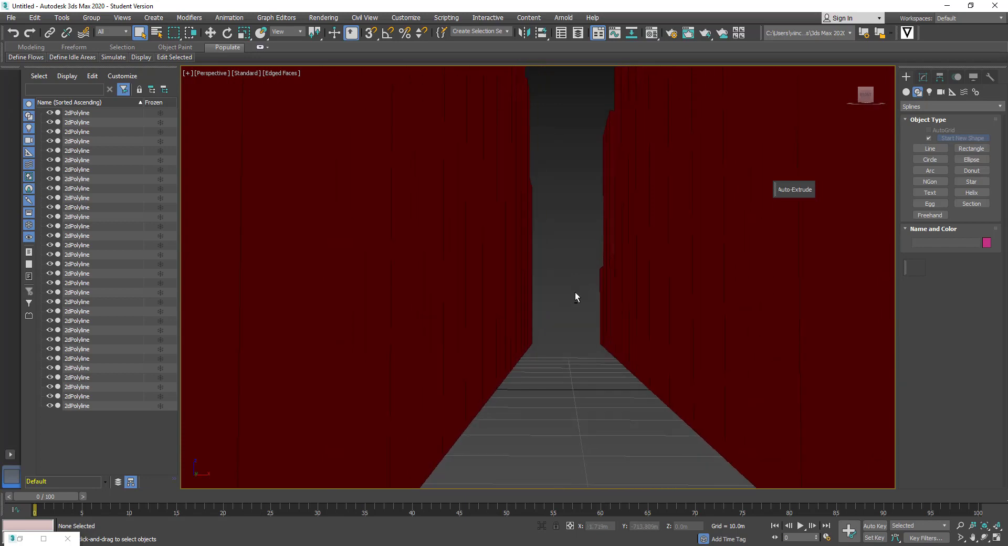
scroll(595, 276, "down", 10)
scroll(595, 276, "down", 6)
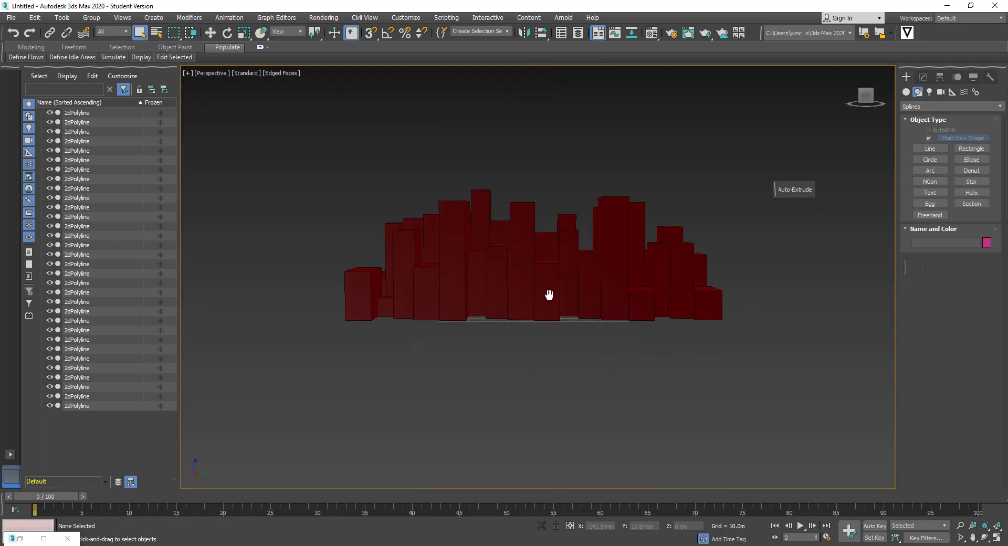
middle_click_drag(454, 282, 524, 316, "alt")
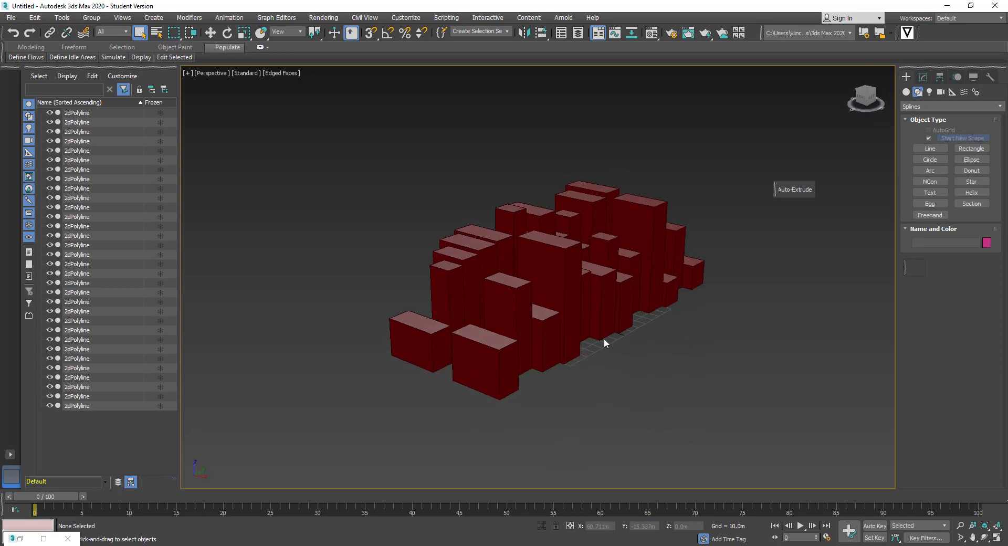